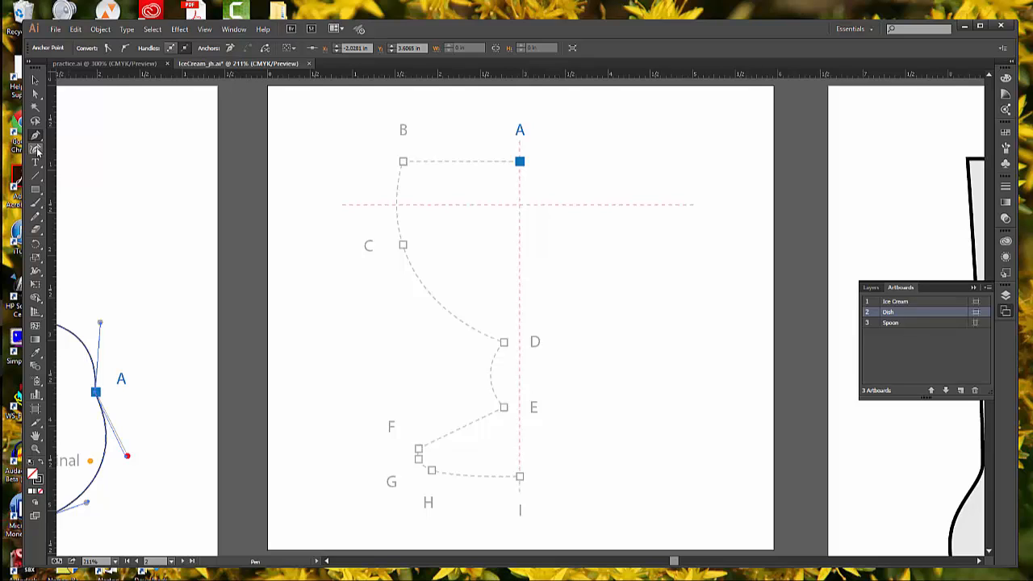
- Trace the dish template from point A through B to C with the Curvature tool and make B a corner point
{"action": "left_click", "coordinate": [37, 151]}
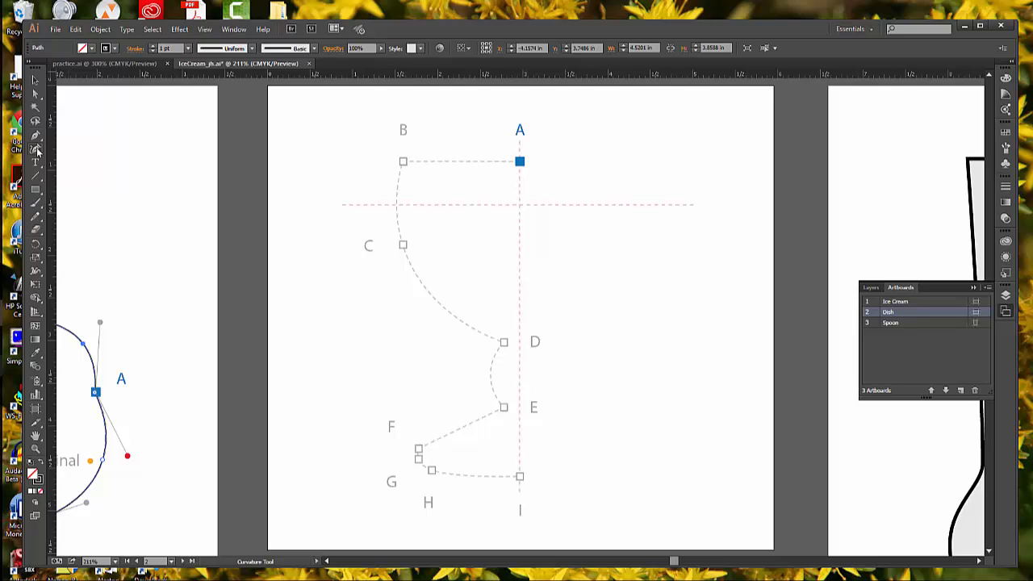
{"action": "left_click", "coordinate": [37, 150]}
{"action": "left_click", "coordinate": [521, 162]}
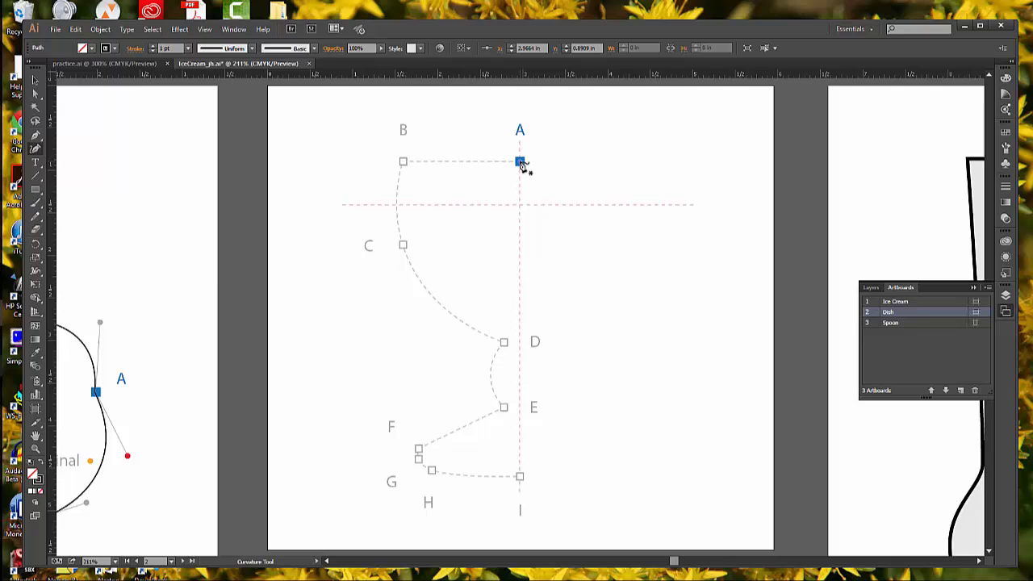
{"action": "left_click", "coordinate": [404, 163]}
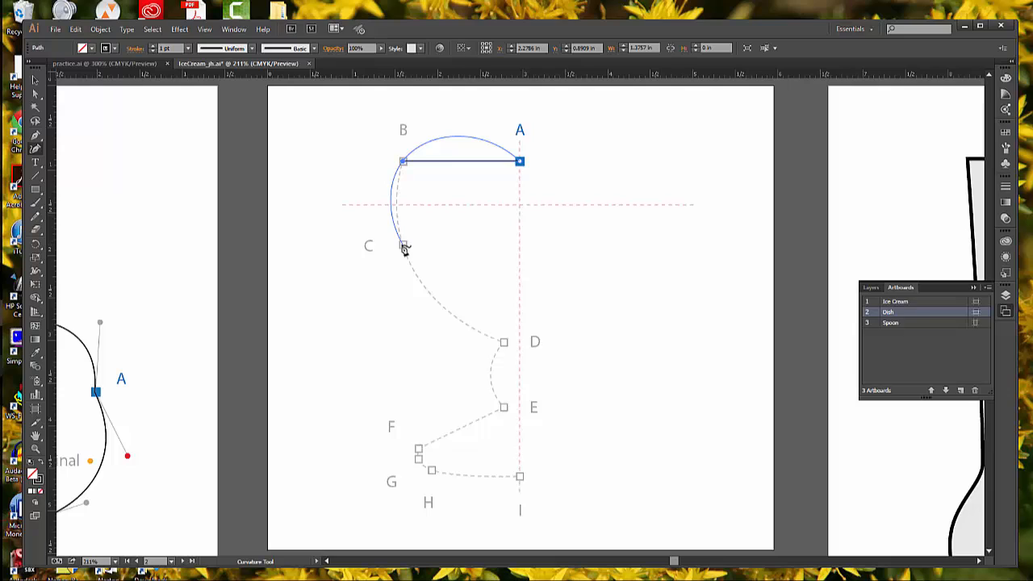
{"action": "left_click", "coordinate": [404, 247]}
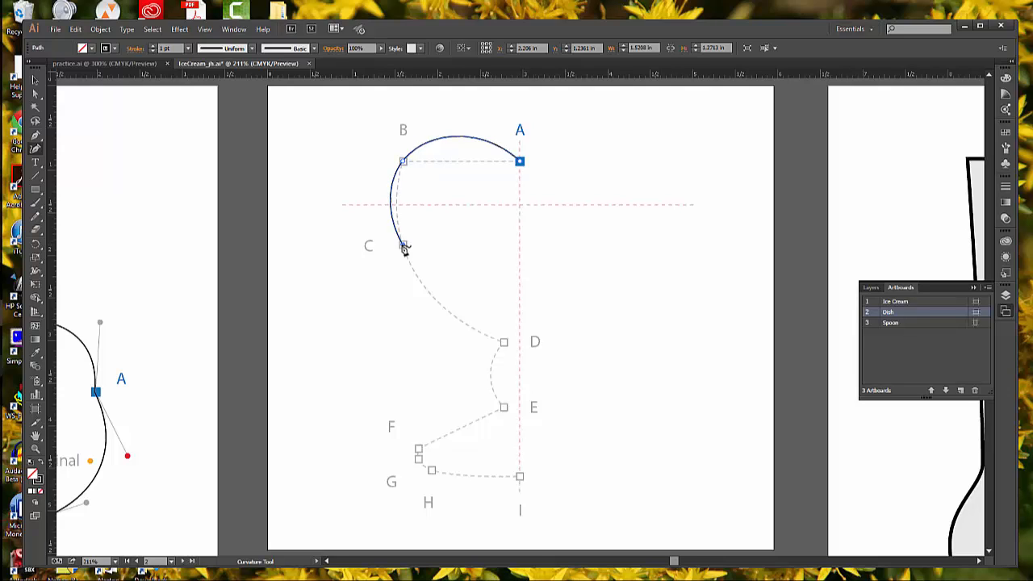
{"action": "double_click", "coordinate": [403, 162]}
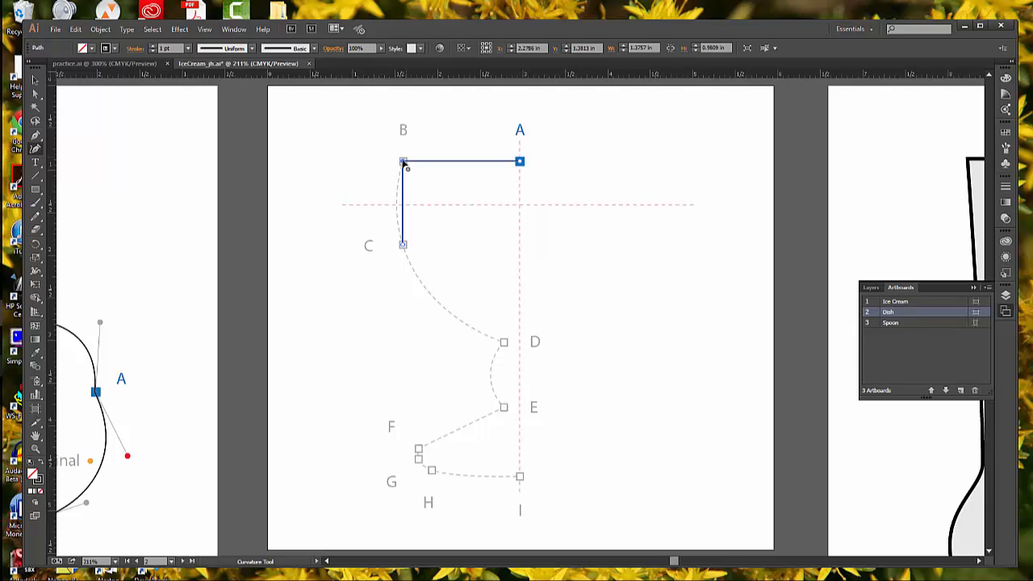
- Extend the dish path from C to template point D and make D a corner point
{"action": "left_click", "coordinate": [403, 244]}
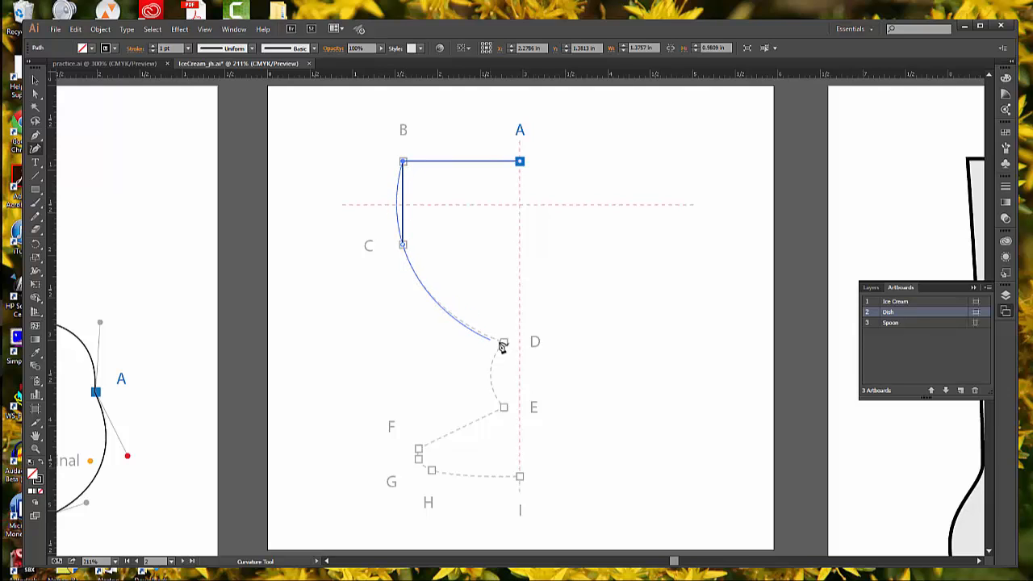
{"action": "left_click", "coordinate": [504, 344]}
{"action": "left_click", "coordinate": [506, 345]}
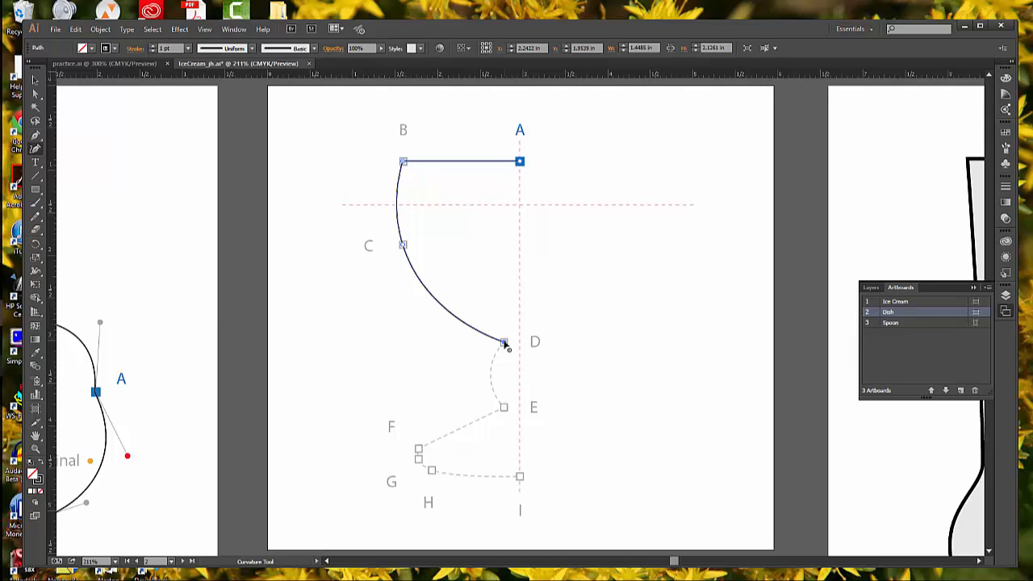
{"action": "left_click", "coordinate": [505, 344]}
- Extend the path to point E and bend the segment between D and E to match the template's stem curve
{"action": "left_click", "coordinate": [504, 408]}
{"action": "left_click", "coordinate": [504, 408]}
{"action": "left_click_drag", "start_coordinate": [505, 378], "coordinate": [491, 380]}
{"action": "left_click", "coordinate": [504, 406]}
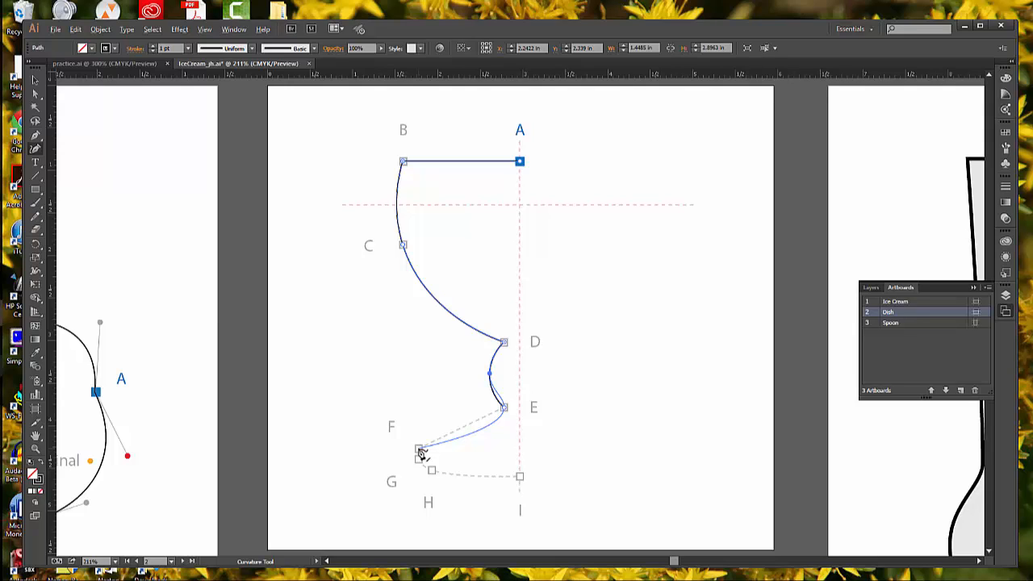
- Extend the path to point F and convert E to a corner so the segment to F runs straight
{"action": "left_click", "coordinate": [419, 450]}
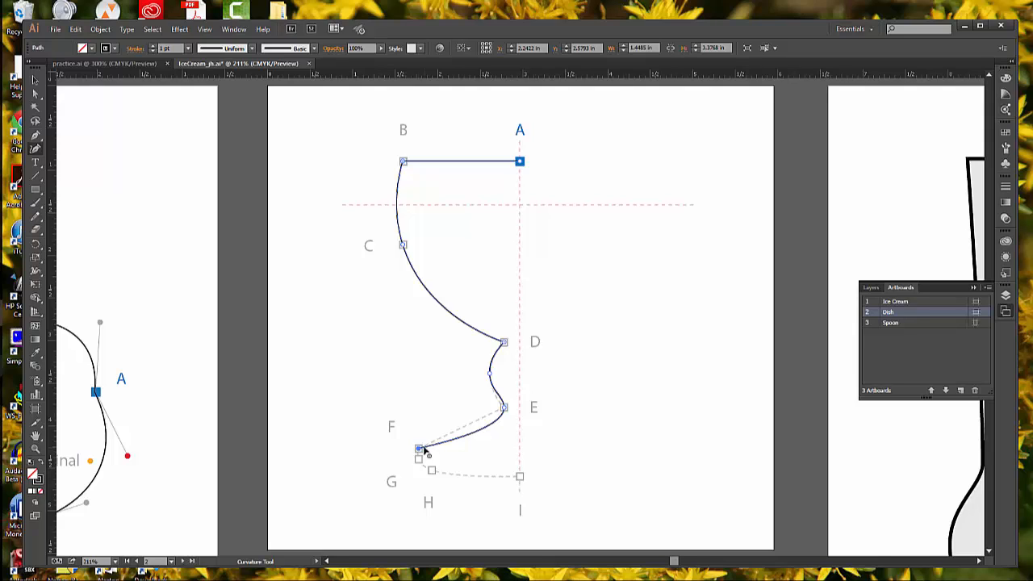
{"action": "double_click", "coordinate": [503, 408]}
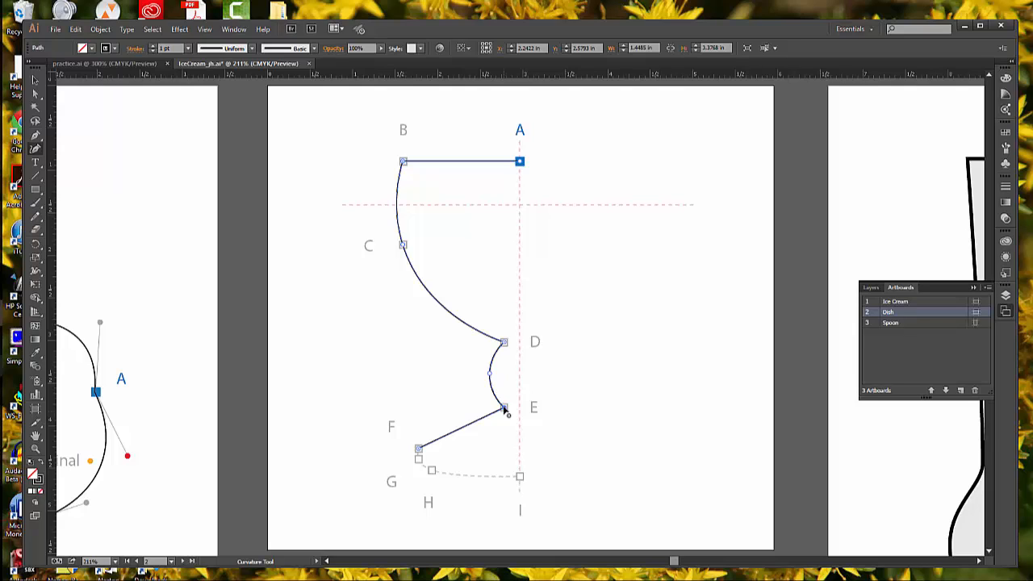
{"action": "left_click", "coordinate": [504, 407]}
- Finish the half-dish path through template points G, H and I, and deselect it
{"action": "left_click", "coordinate": [420, 465]}
{"action": "left_click", "coordinate": [431, 471]}
{"action": "left_click", "coordinate": [520, 477]}
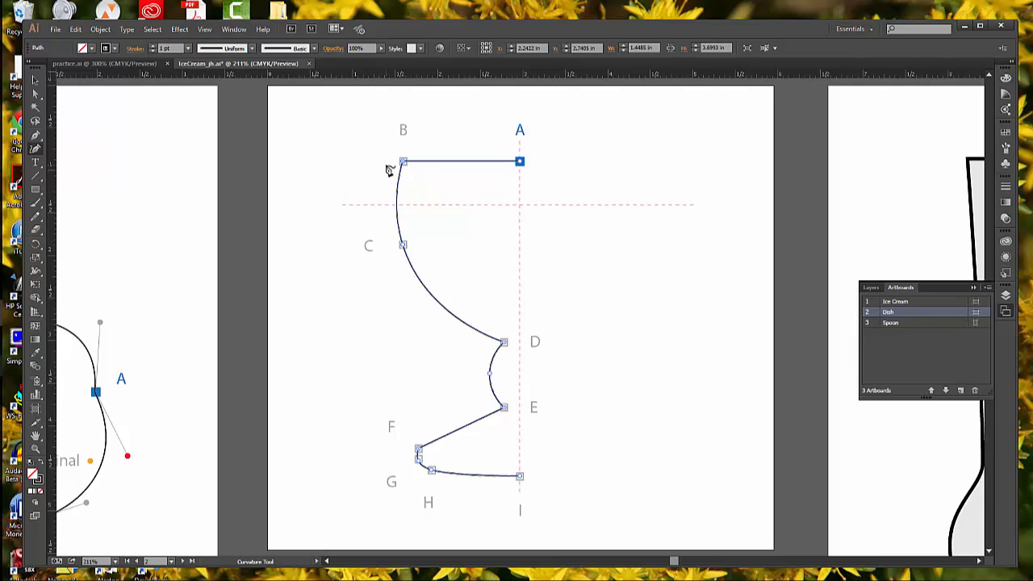
{"action": "key", "text": "v"}
{"action": "left_click", "coordinate": [153, 30]}
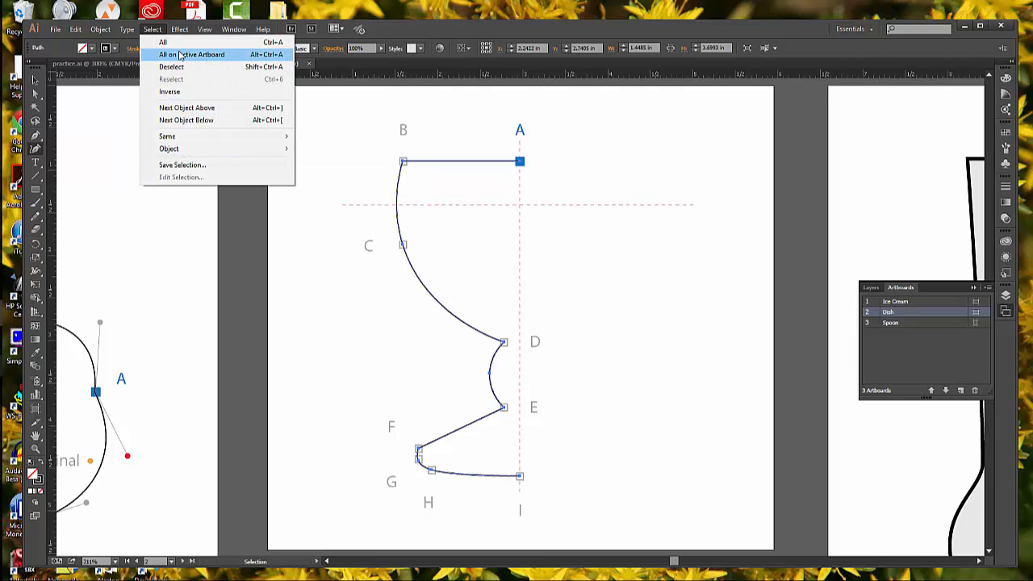
{"action": "left_click", "coordinate": [171, 66]}
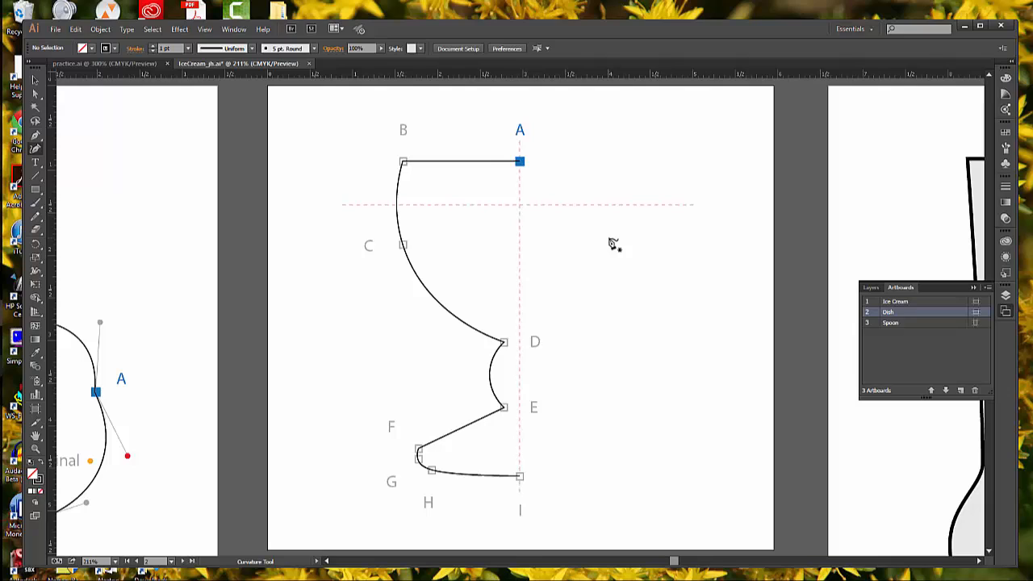
{"action": "left_click", "coordinate": [35, 80]}
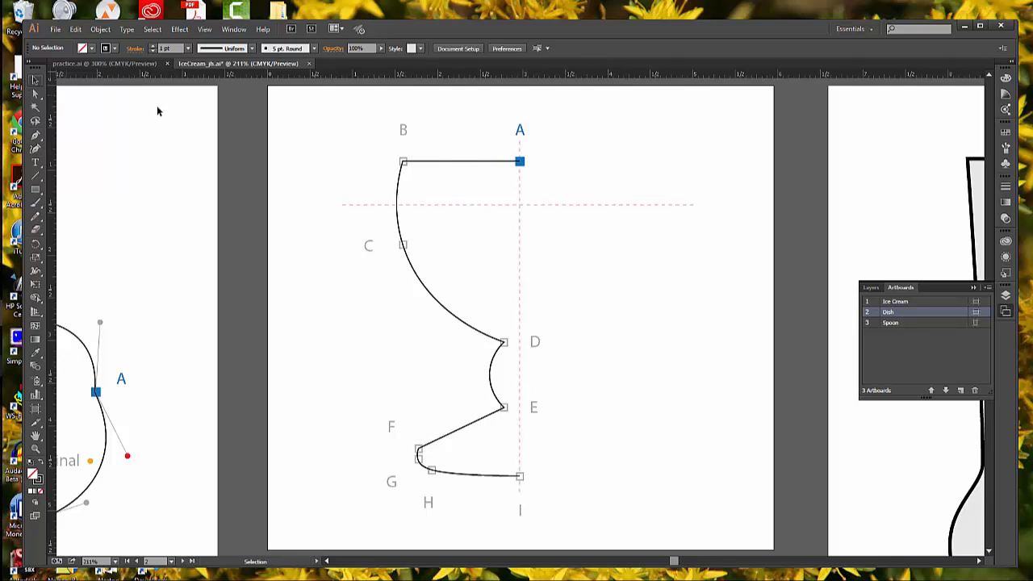
{"action": "left_click", "coordinate": [454, 163]}
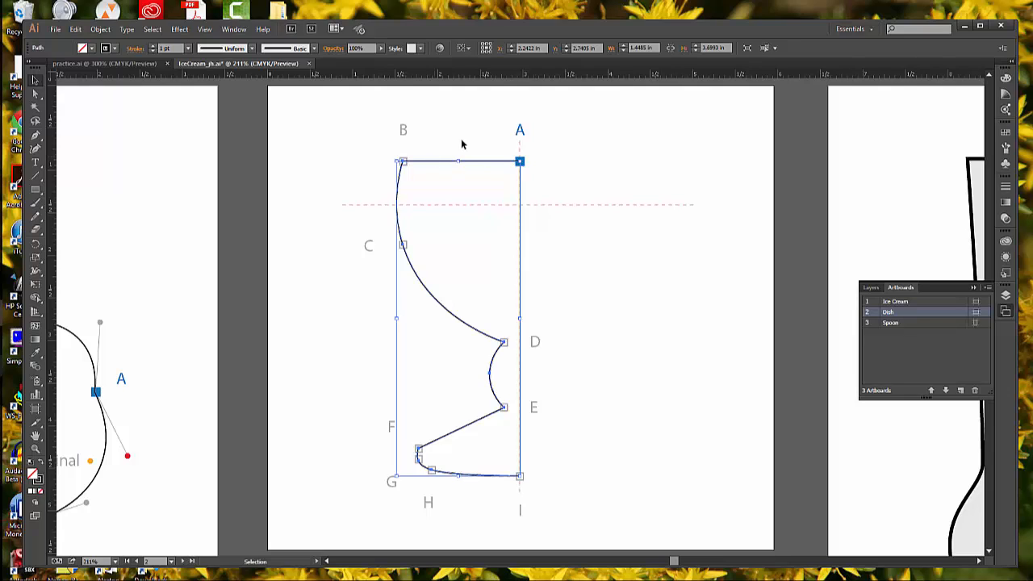
{"action": "left_click", "coordinate": [464, 143]}
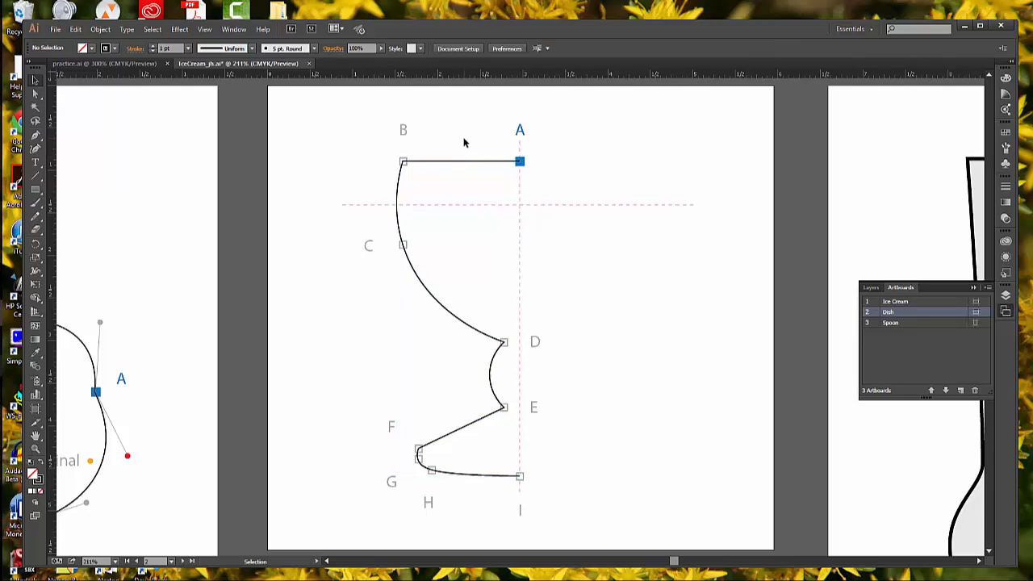
- Align the path's two endpoints at A and I to their horizontal center, and deselect the path
{"action": "left_click", "coordinate": [36, 94]}
{"action": "left_click", "coordinate": [520, 164]}
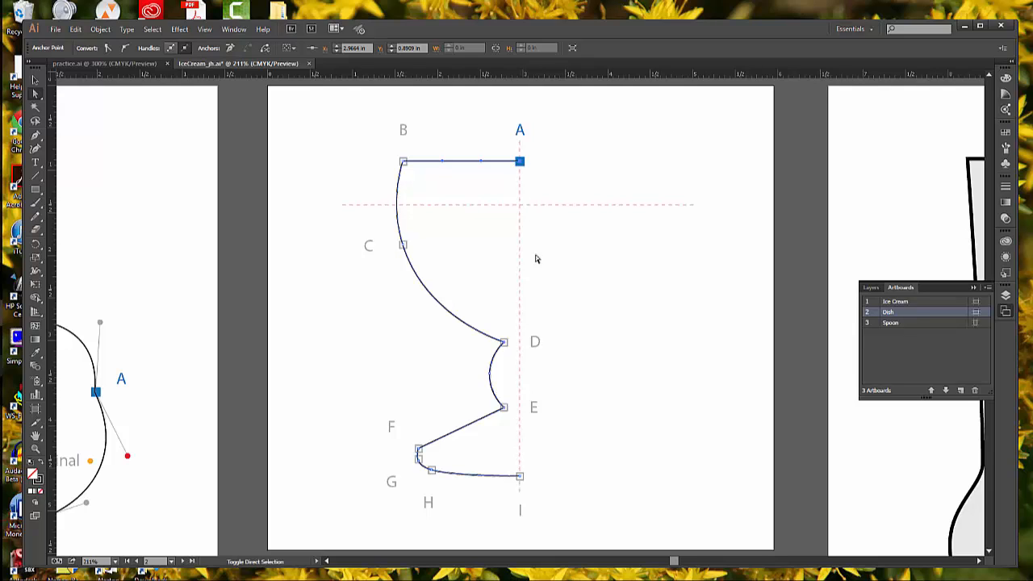
{"action": "left_click", "coordinate": [520, 480]}
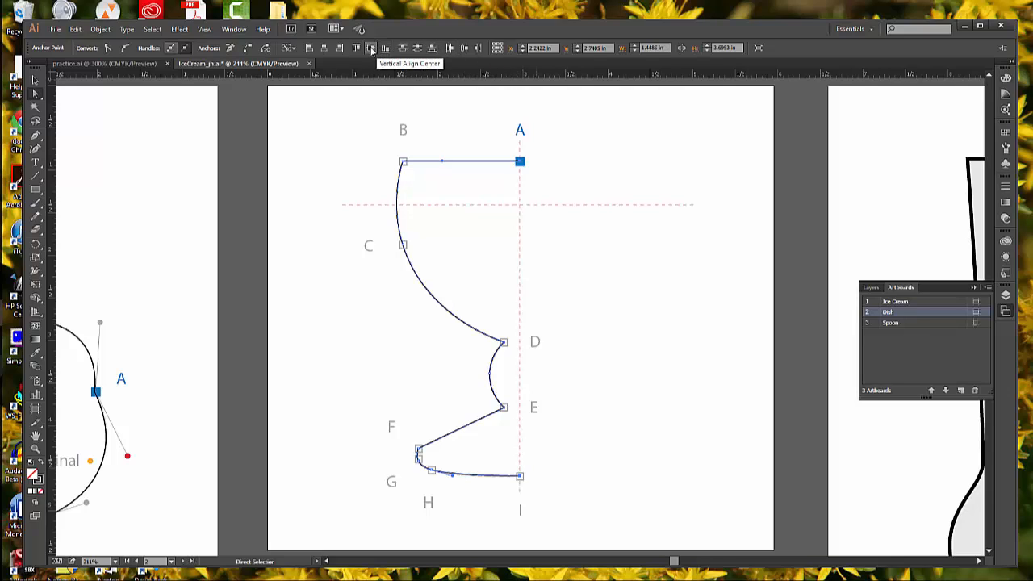
{"action": "left_click", "coordinate": [326, 50]}
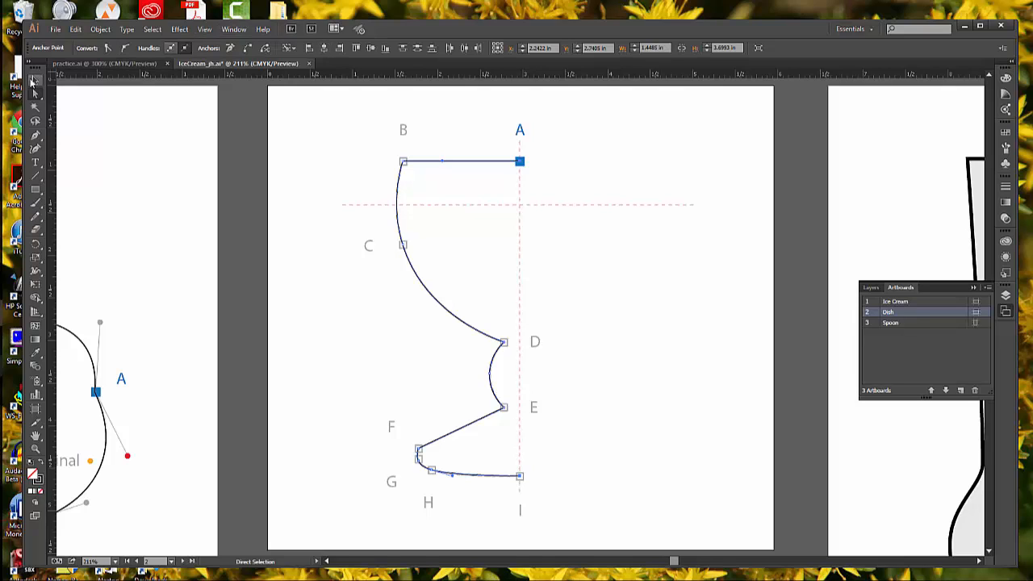
{"action": "left_click", "coordinate": [34, 80]}
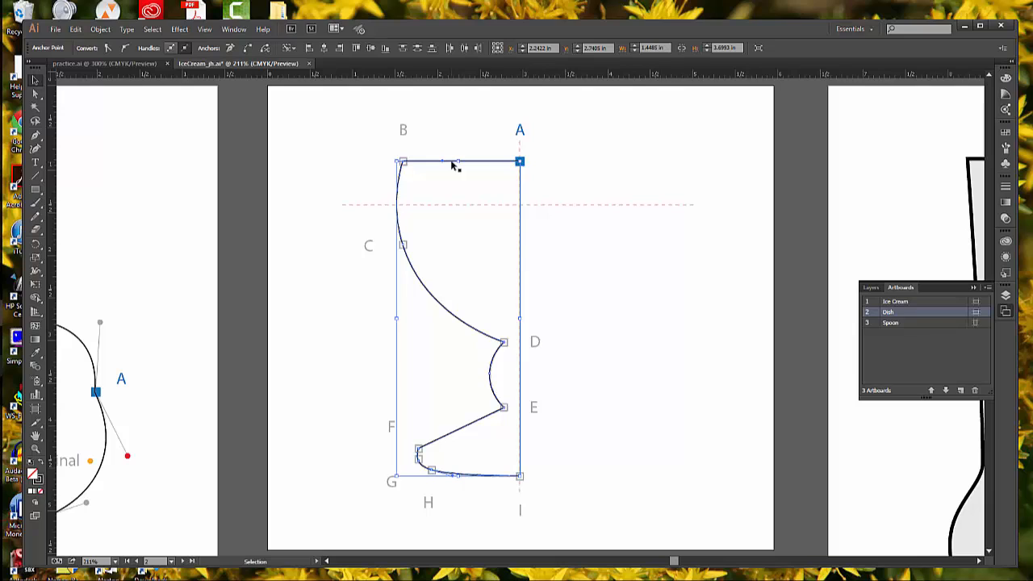
{"action": "left_click", "coordinate": [587, 159]}
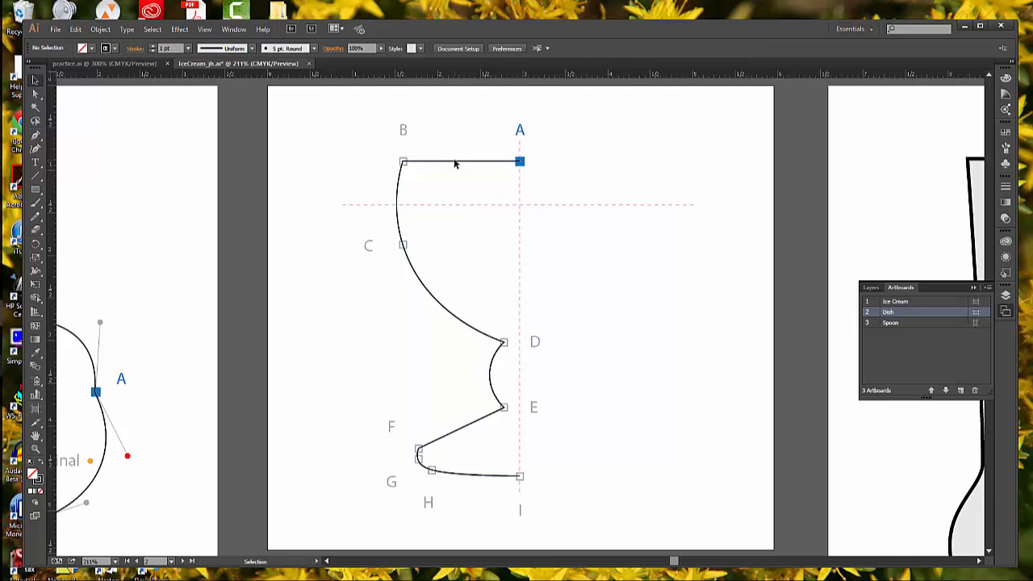
- Select the whole half-dish path and turn on Smart Guides
{"action": "left_click", "coordinate": [454, 162]}
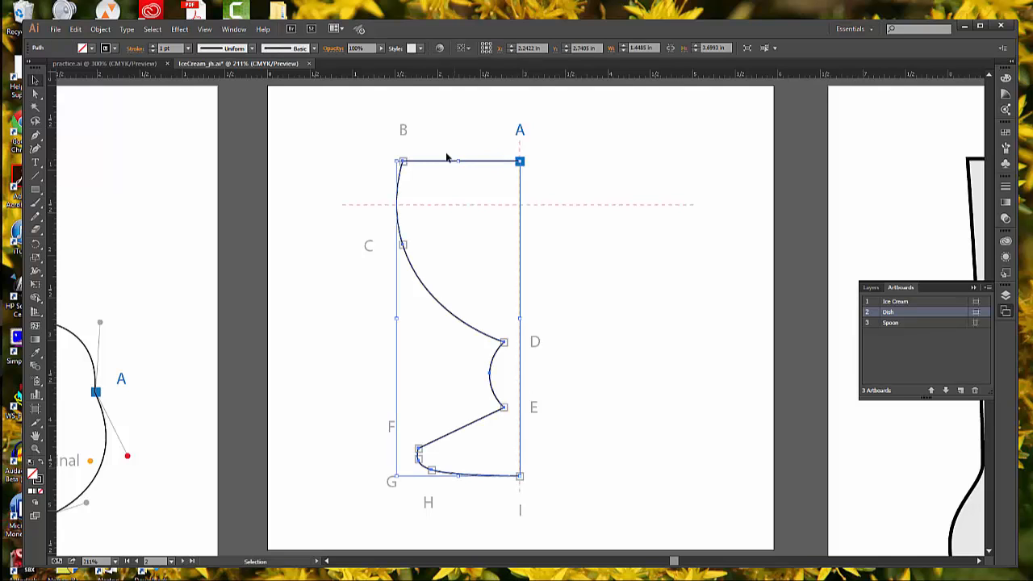
{"action": "left_click", "coordinate": [204, 29]}
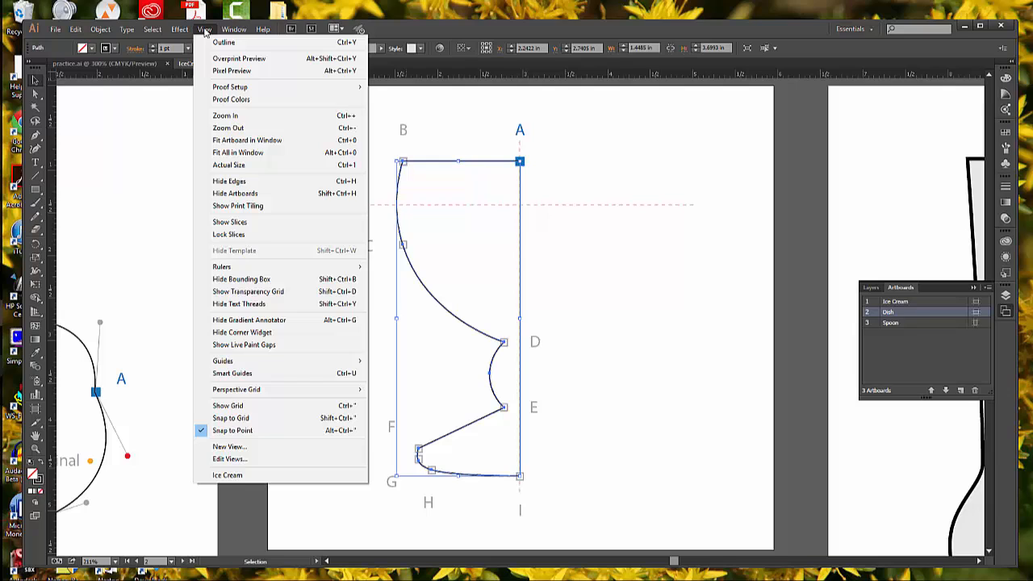
{"action": "left_click", "coordinate": [239, 374]}
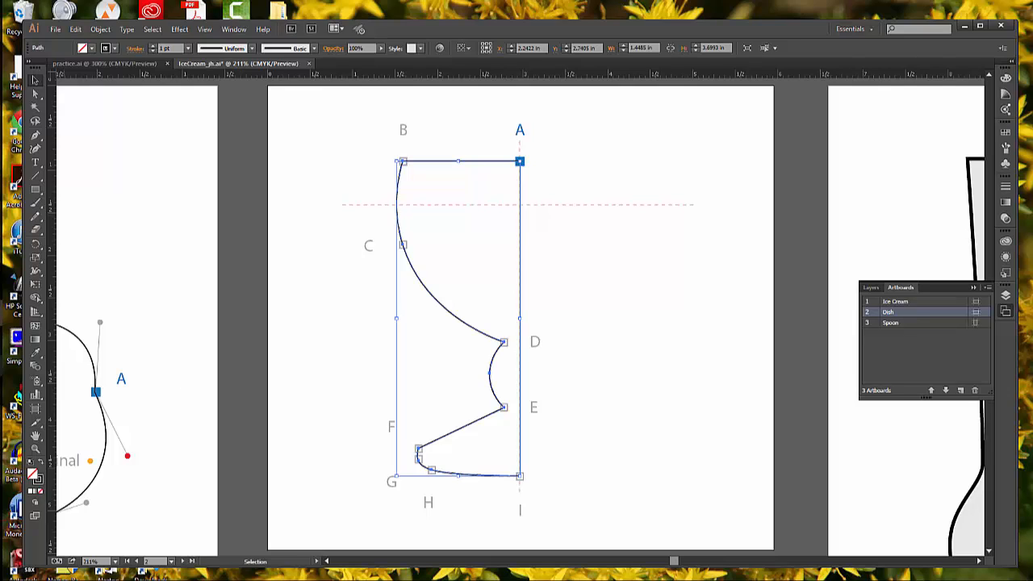
- Hide the template layer and reflect a copy of the half dish across the vertical axis through its bottom endpoint
{"action": "left_click", "coordinate": [35, 245]}
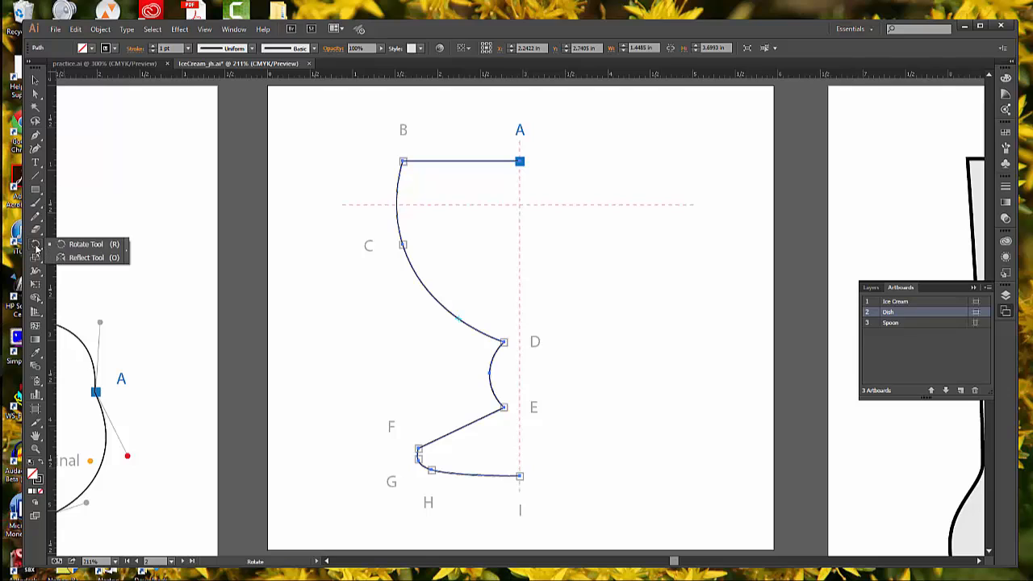
{"action": "left_click", "coordinate": [81, 258]}
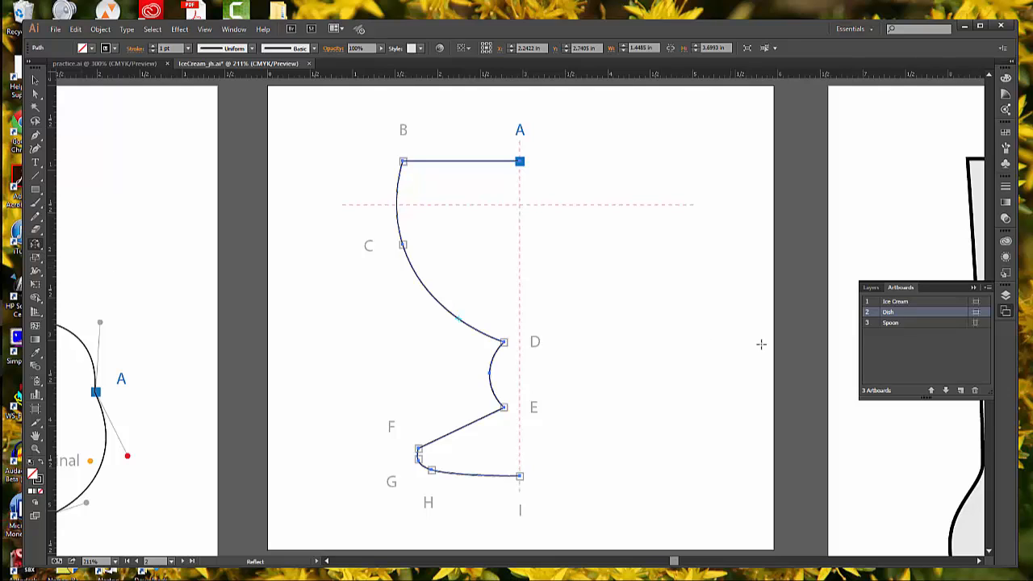
{"action": "left_click", "coordinate": [869, 288]}
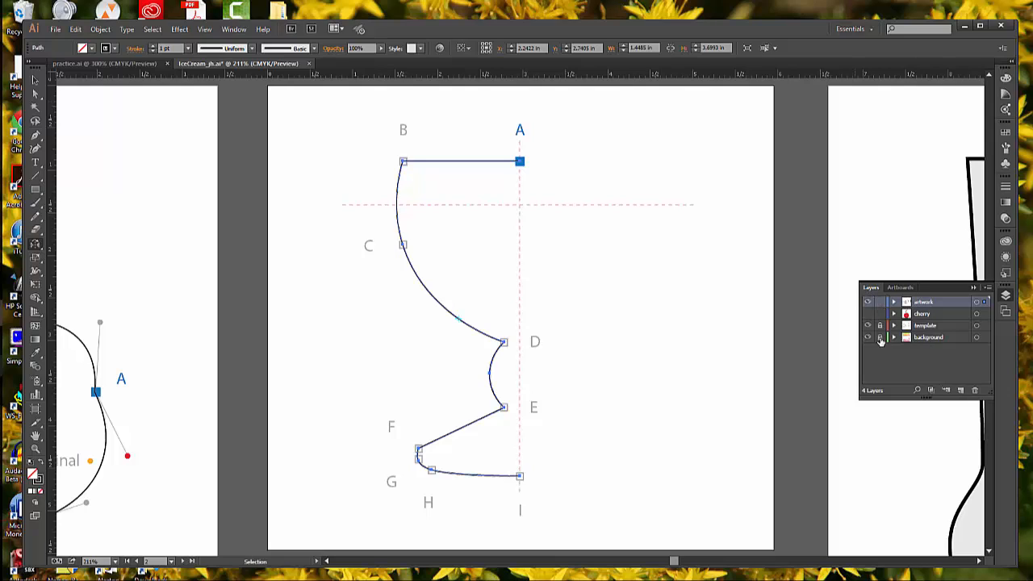
{"action": "left_click", "coordinate": [868, 326]}
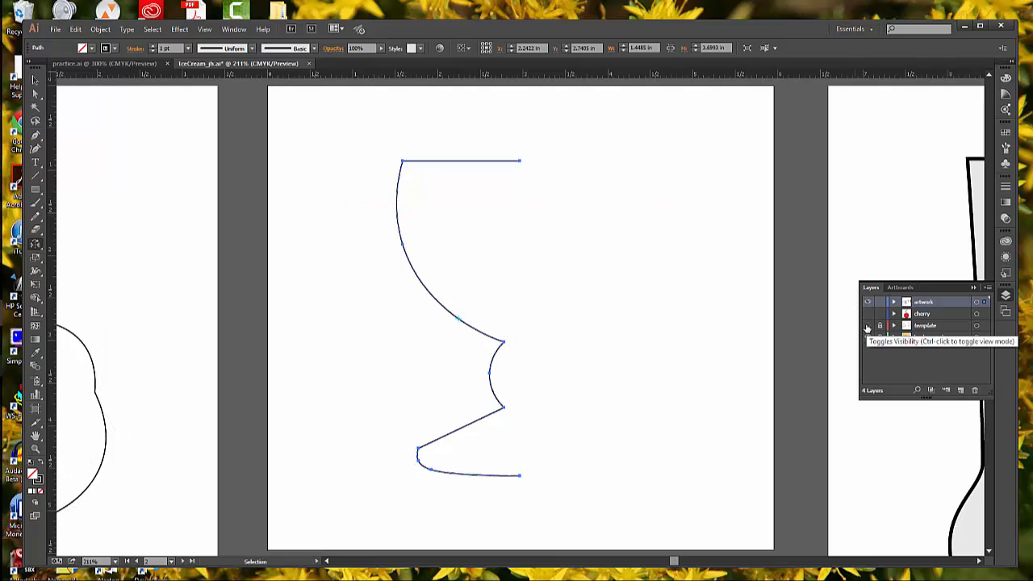
{"action": "left_click", "coordinate": [520, 476], "text": "alt"}
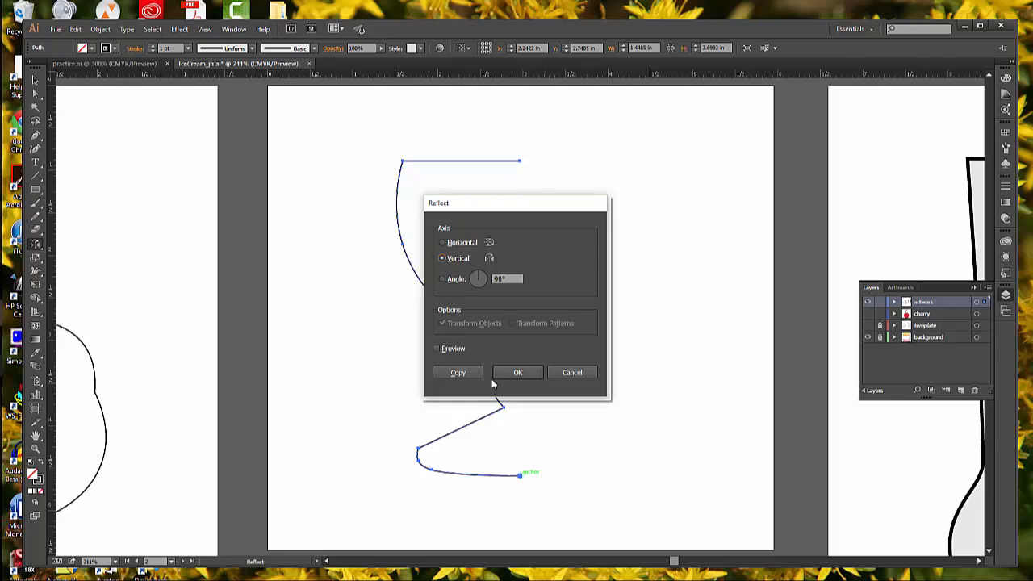
{"action": "left_click", "coordinate": [458, 373]}
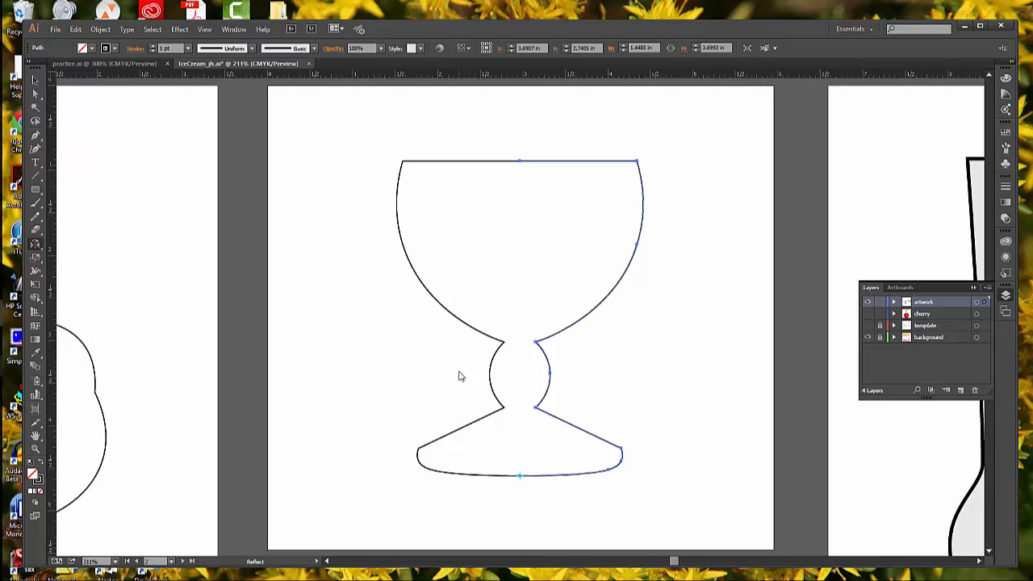
{"action": "key", "text": "v"}
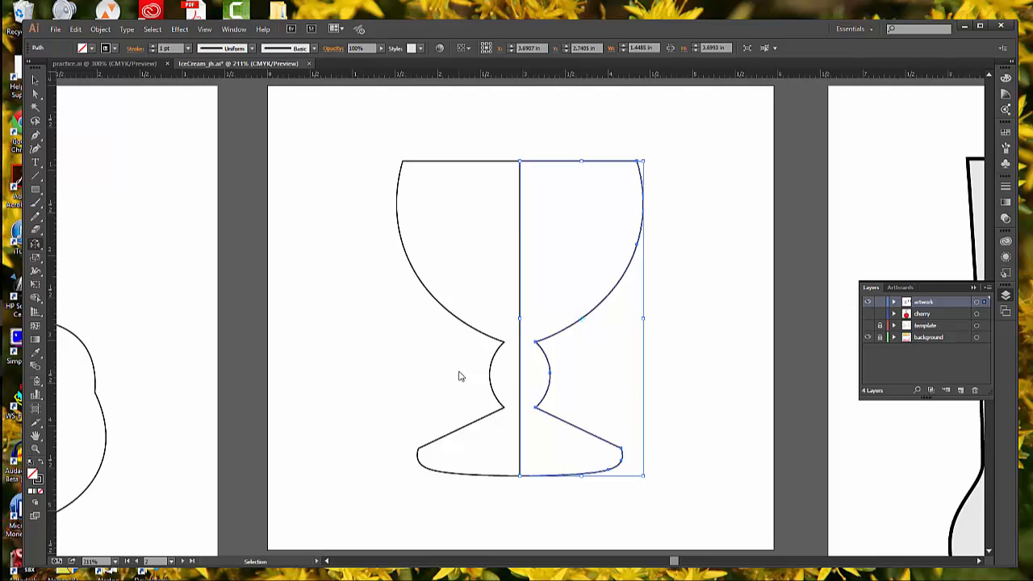
{"action": "key", "text": "o"}
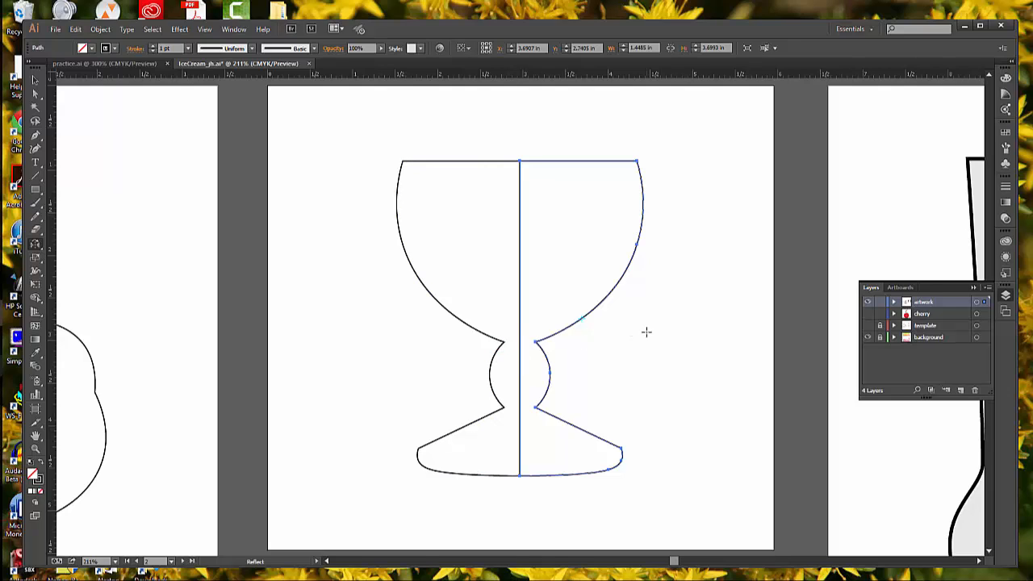
{"action": "key", "text": "ctrl+z"}
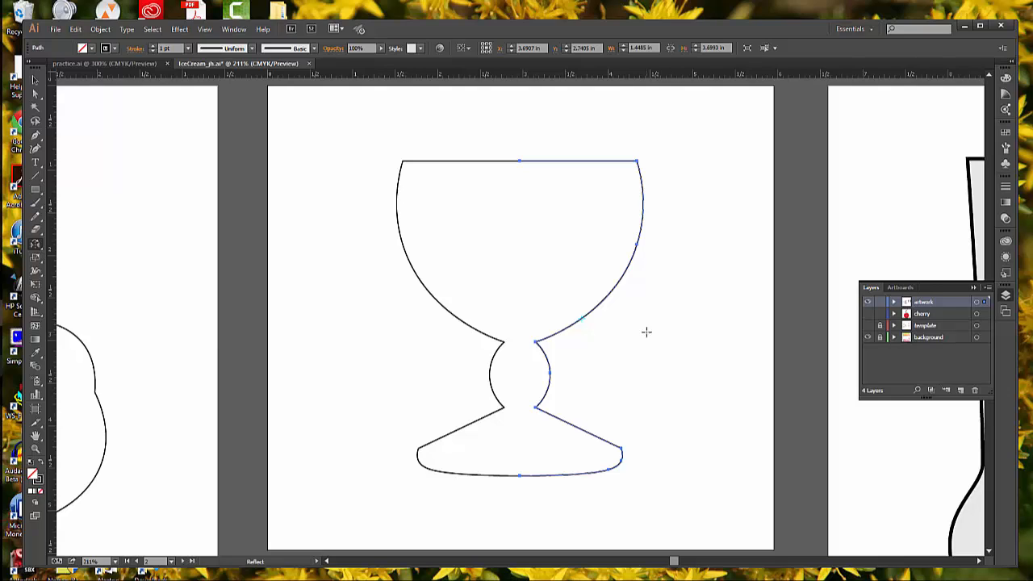
- Join the two half-dish paths at their overlapping endpoints in the middle of the top rim
{"action": "left_click", "coordinate": [35, 80]}
{"action": "left_click", "coordinate": [664, 219]}
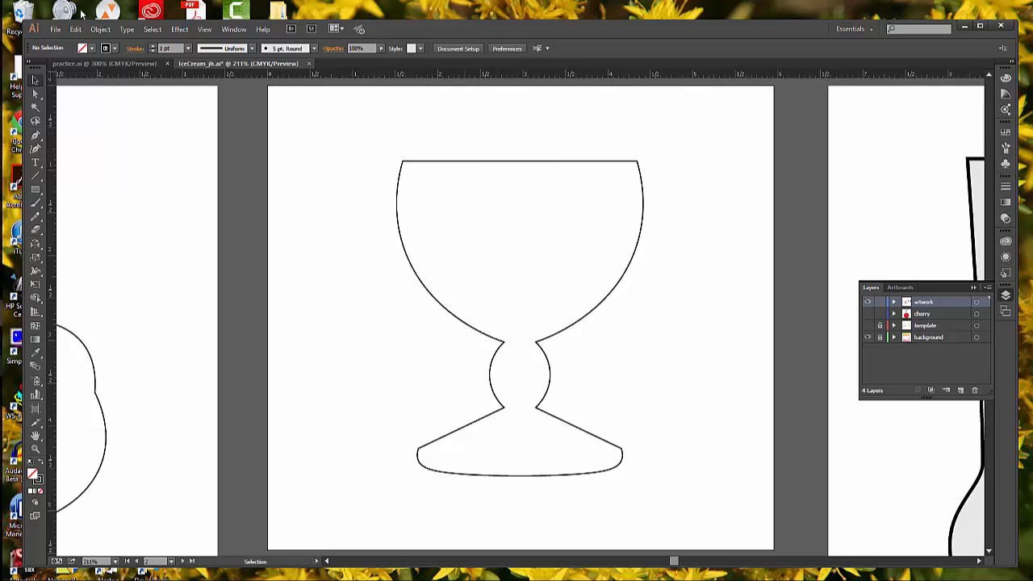
{"action": "left_click", "coordinate": [34, 93]}
{"action": "left_click_drag", "start_coordinate": [501, 151], "coordinate": [540, 179]}
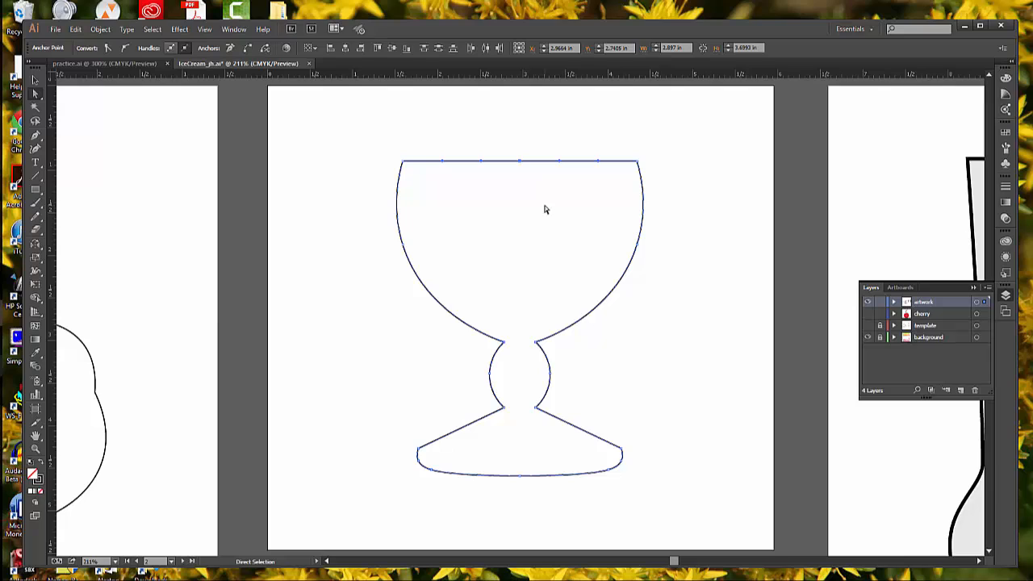
{"action": "left_click", "coordinate": [519, 161]}
{"action": "left_click", "coordinate": [100, 30]}
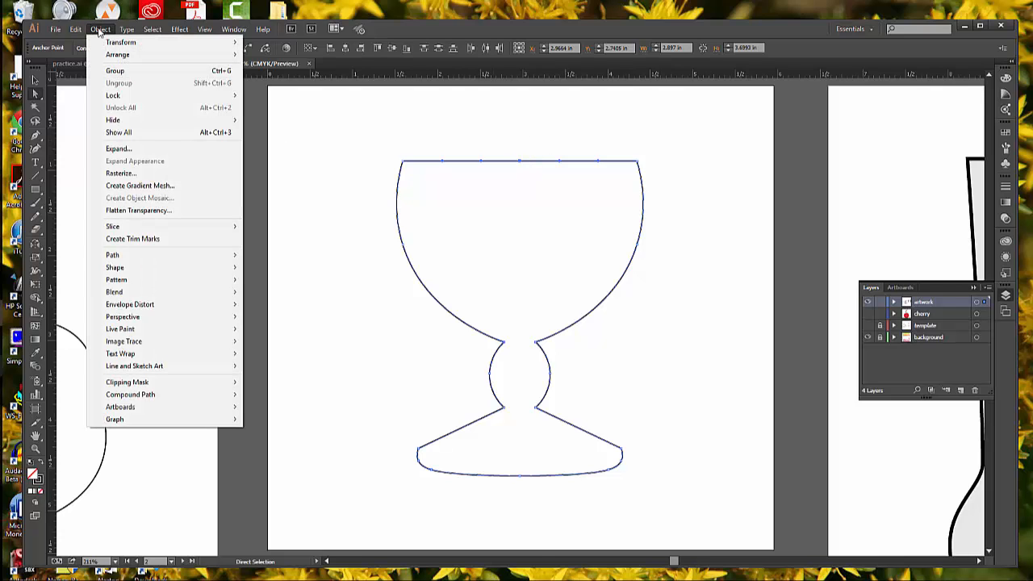
{"action": "mouse_move", "coordinate": [125, 258]}
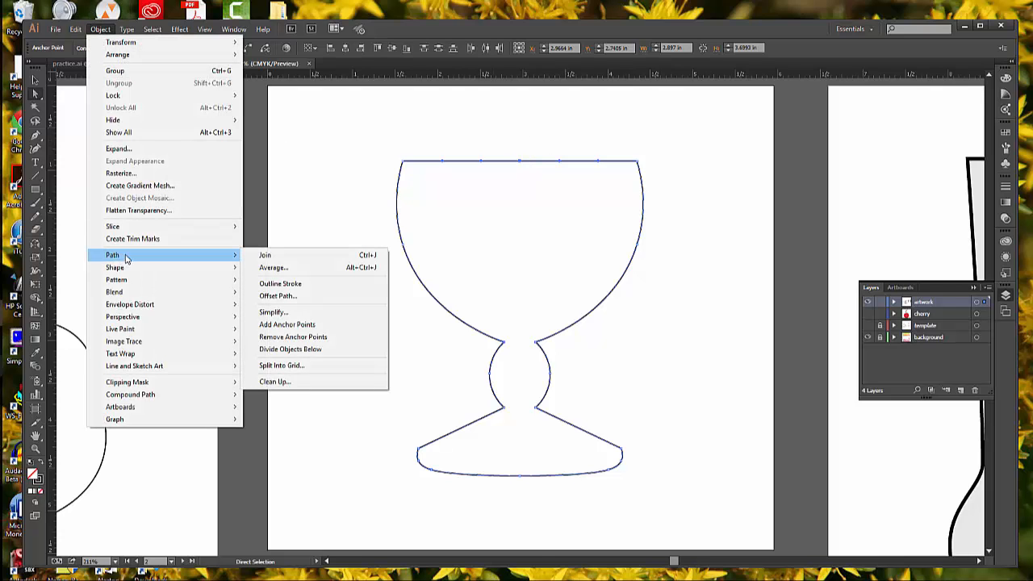
{"action": "left_click", "coordinate": [263, 255]}
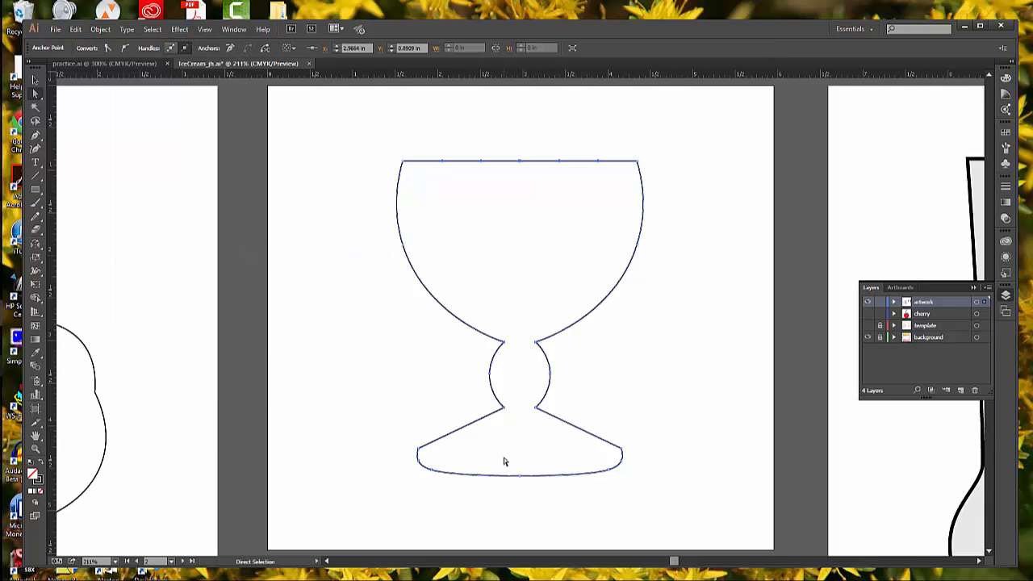
- Join the two overlapping endpoints at the middle of the dish's base, and deselect the path
{"action": "left_click_drag", "start_coordinate": [535, 496], "coordinate": [535, 500]}
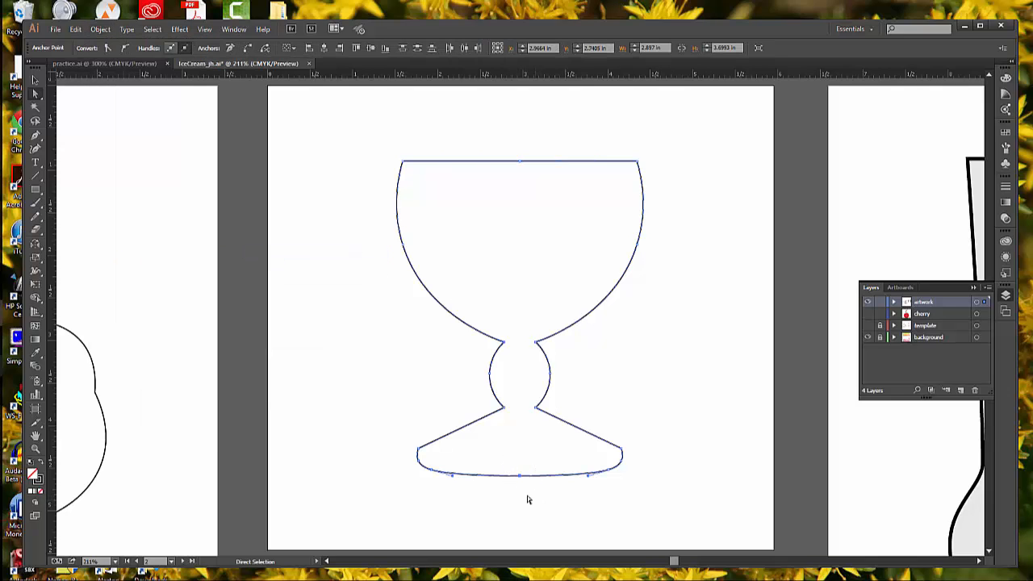
{"action": "left_click", "coordinate": [103, 30]}
{"action": "mouse_move", "coordinate": [126, 256]}
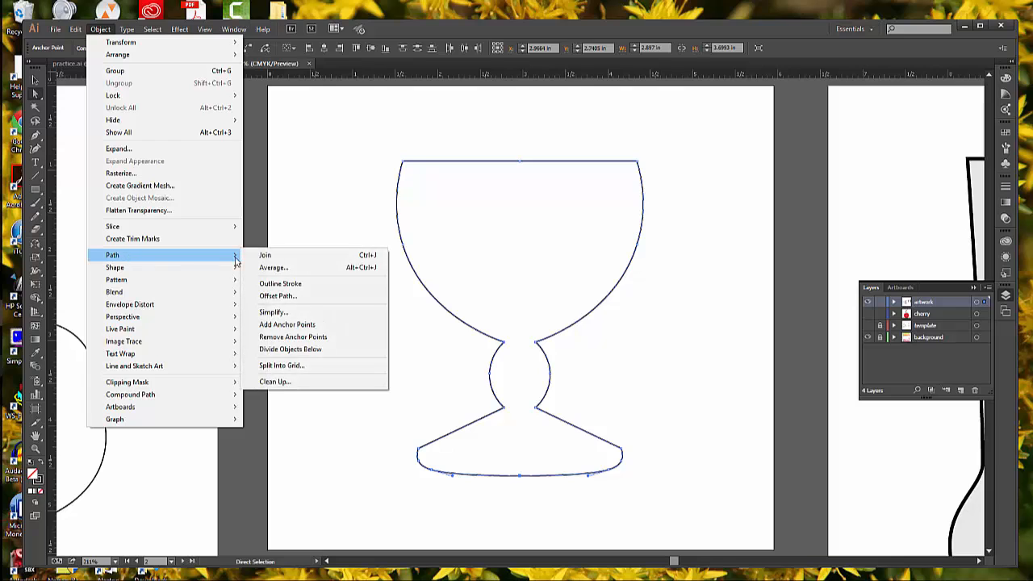
{"action": "left_click", "coordinate": [260, 257]}
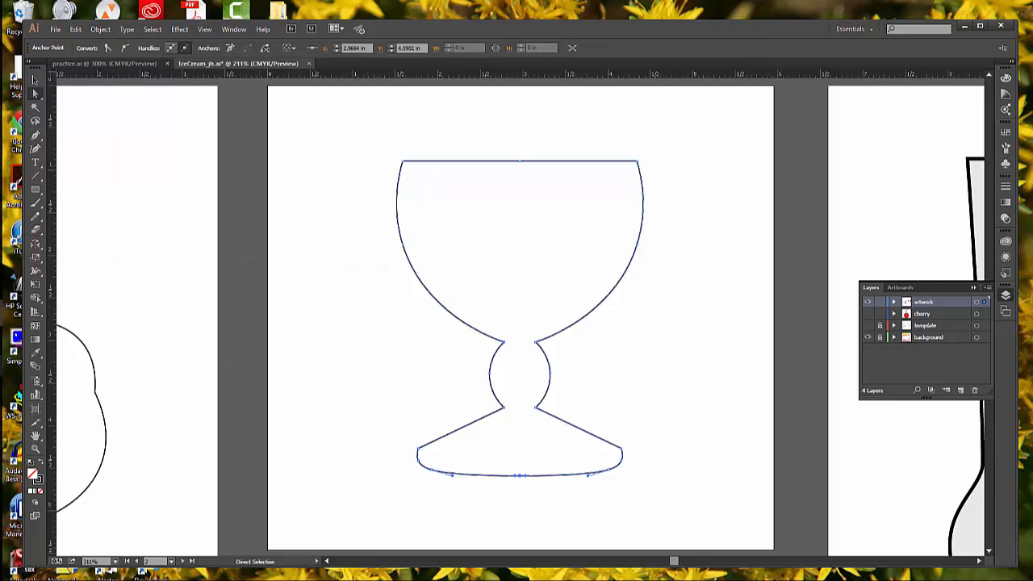
{"action": "left_click", "coordinate": [34, 79]}
{"action": "left_click", "coordinate": [387, 173]}
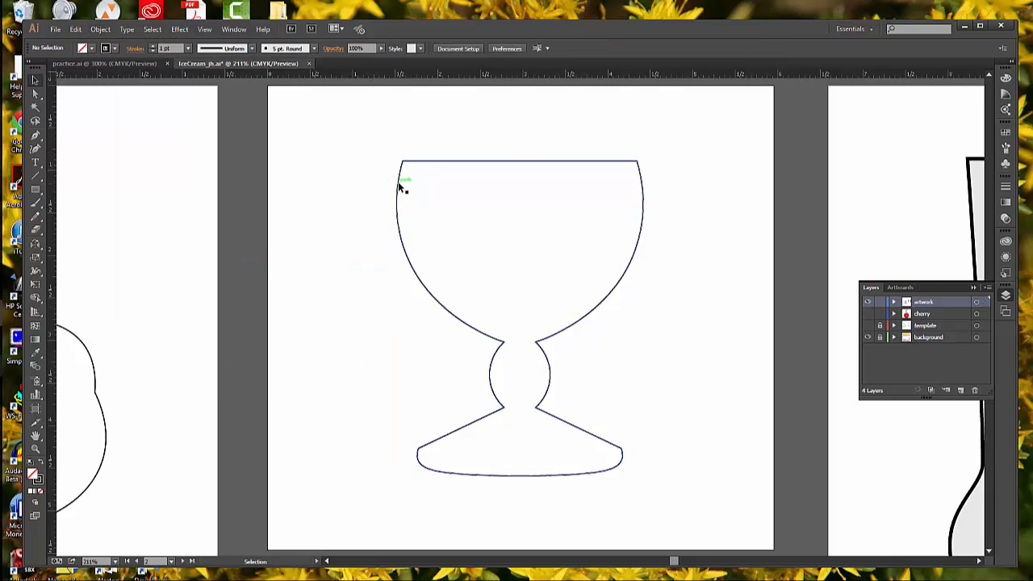
{"action": "left_click", "coordinate": [400, 185]}
{"action": "left_click", "coordinate": [372, 195]}
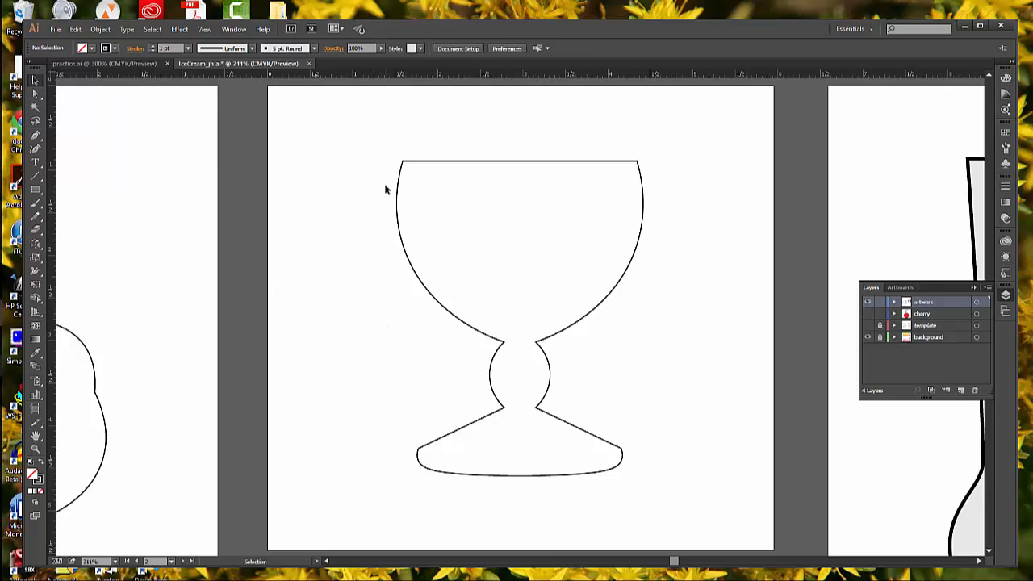
- Round the two corners where the bowl meets the stem to a 0.2 in radius
{"action": "left_click", "coordinate": [36, 94]}
{"action": "left_click_drag", "start_coordinate": [471, 311], "coordinate": [539, 361]}
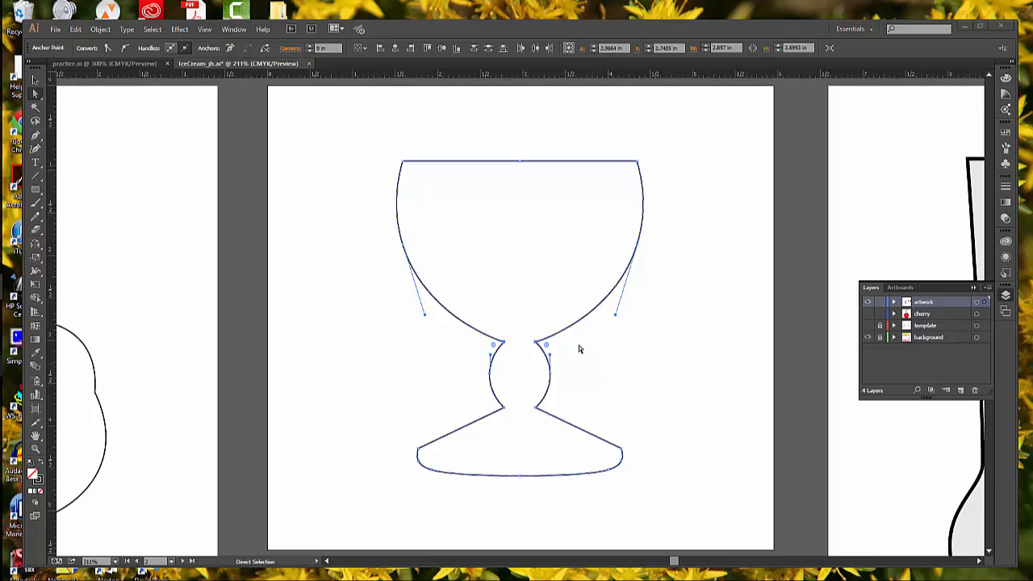
{"action": "left_click", "coordinate": [547, 349]}
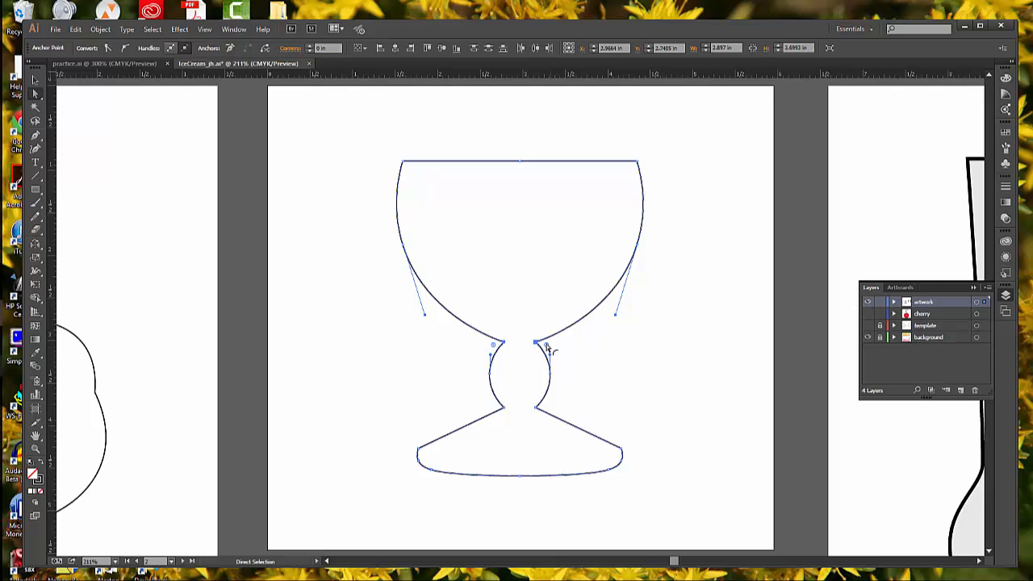
{"action": "left_click_drag", "start_coordinate": [547, 347], "coordinate": [563, 349]}
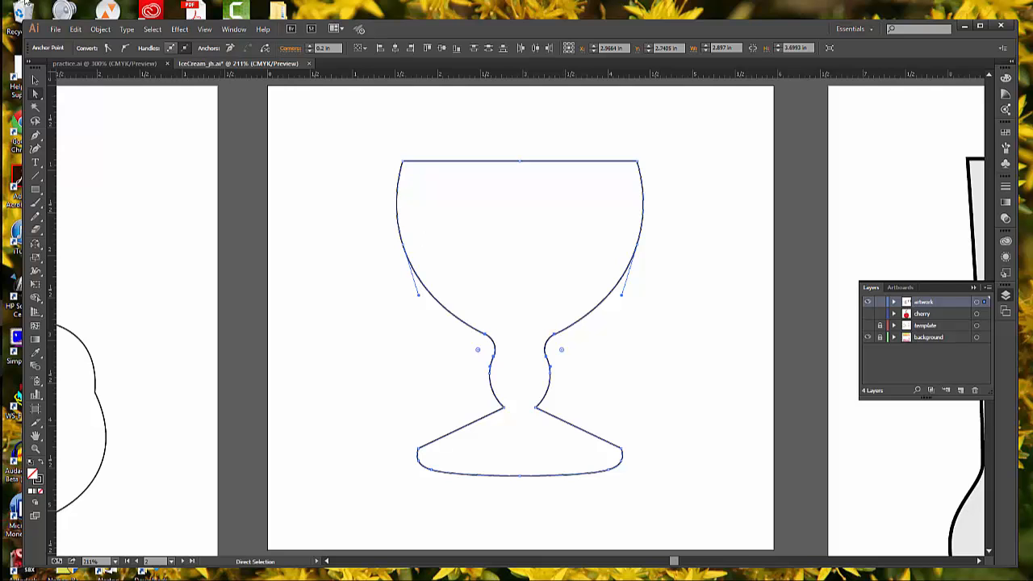
- Turn off Smart Guides and switch to the saved Ice Cream view, enlarged to 200%
{"action": "left_click", "coordinate": [204, 30]}
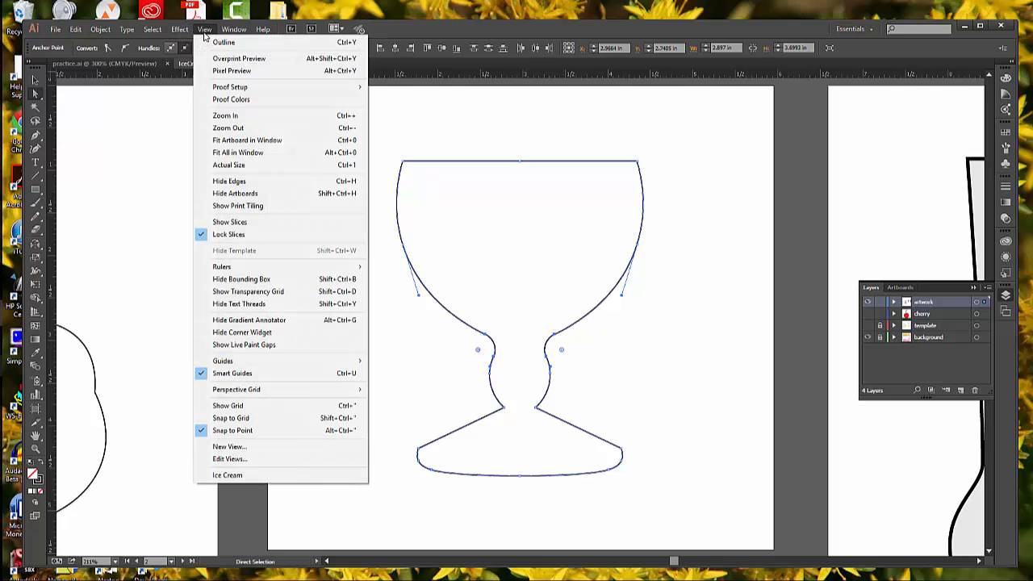
{"action": "left_click", "coordinate": [233, 373]}
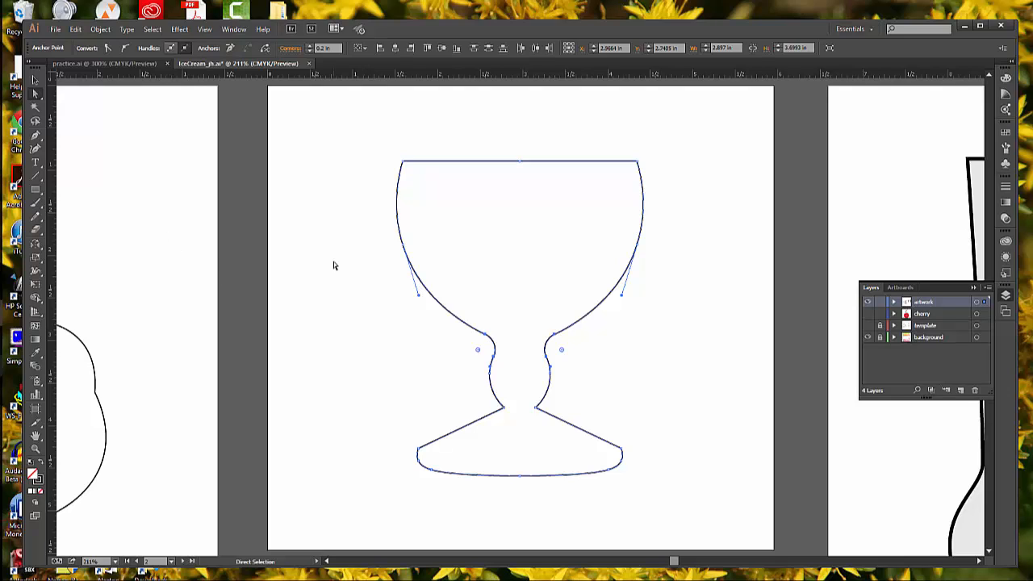
{"action": "key", "text": "space"}
{"action": "left_click", "coordinate": [205, 29]}
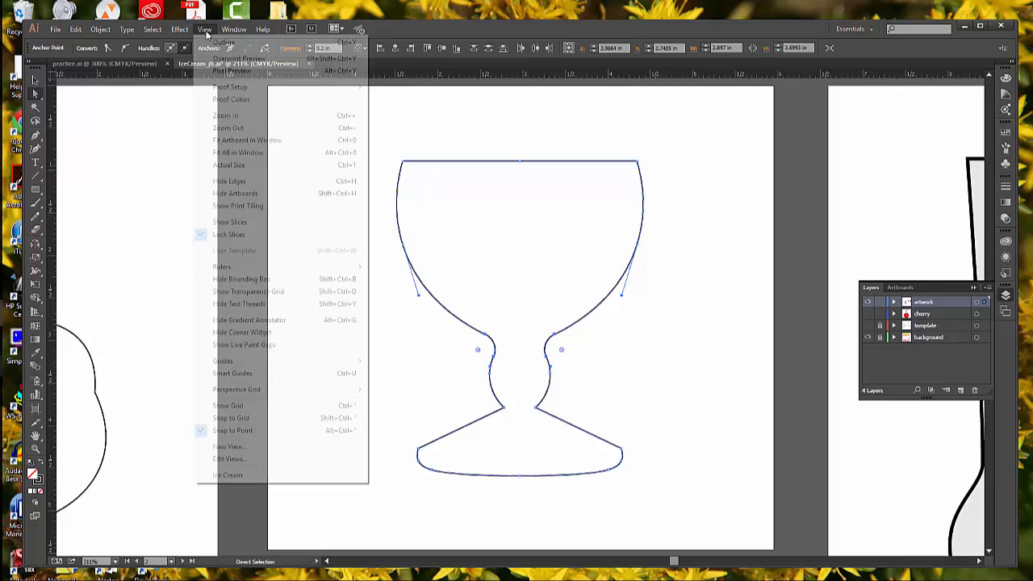
{"action": "left_click", "coordinate": [226, 474]}
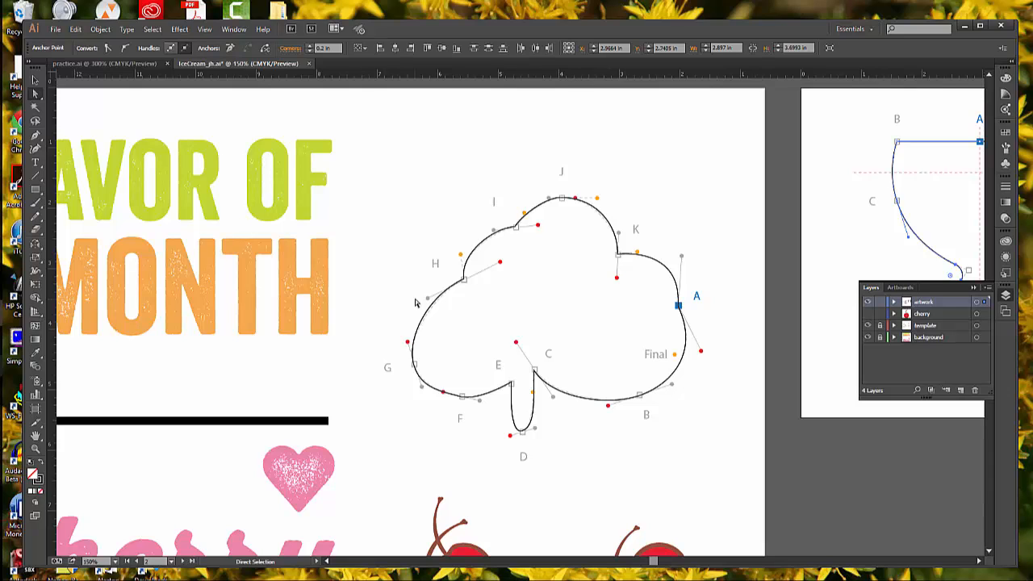
{"action": "left_click", "coordinate": [577, 305]}
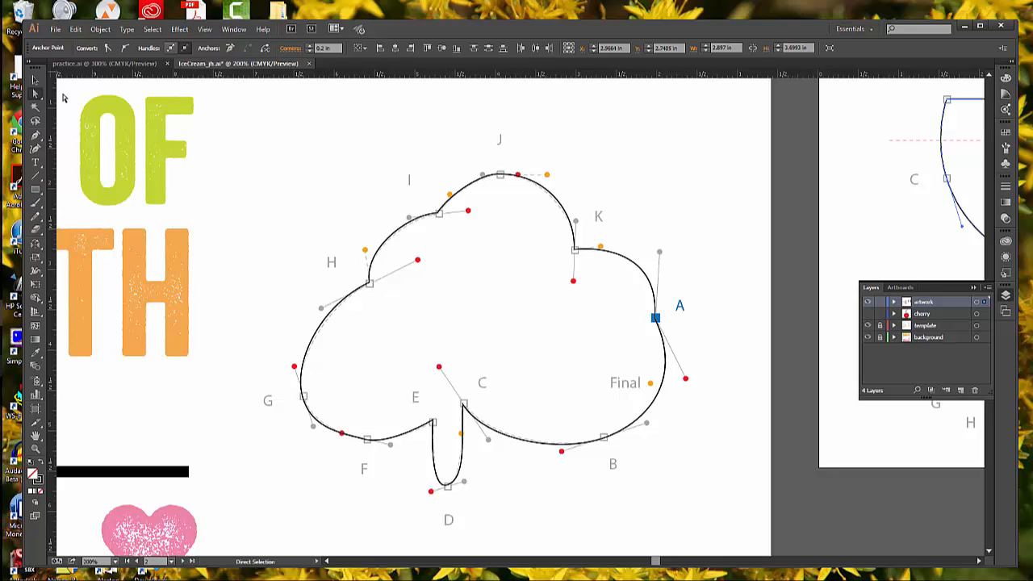
- Select the ice cream path's top anchor point at J and hide the template layer
{"action": "left_click", "coordinate": [466, 191]}
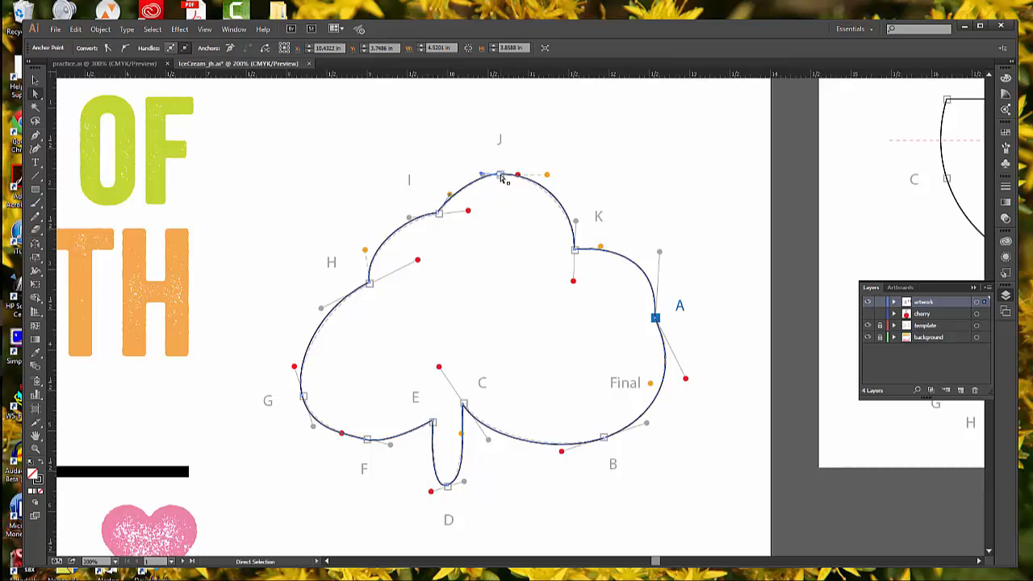
{"action": "left_click", "coordinate": [500, 176]}
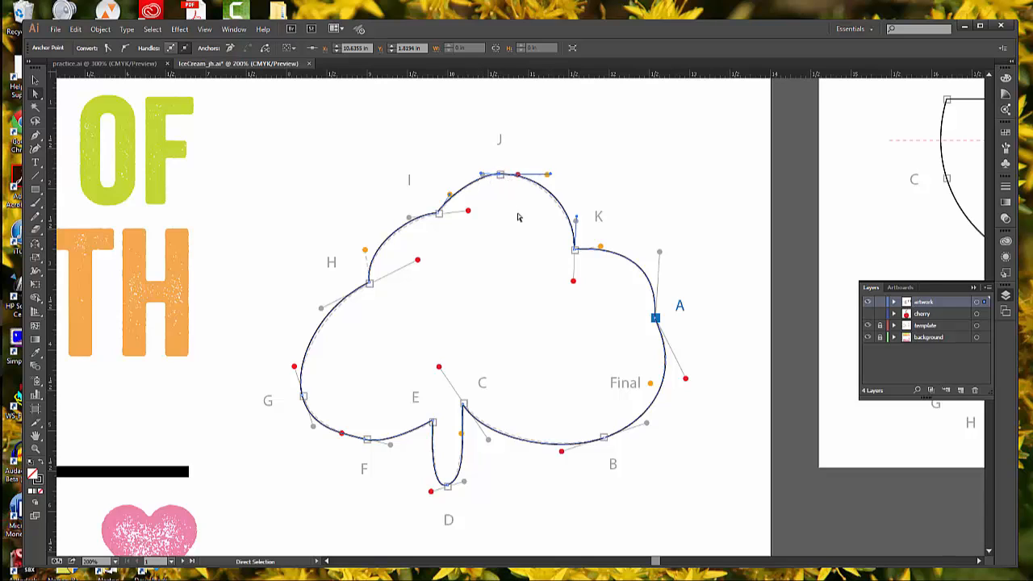
{"action": "left_click", "coordinate": [868, 326]}
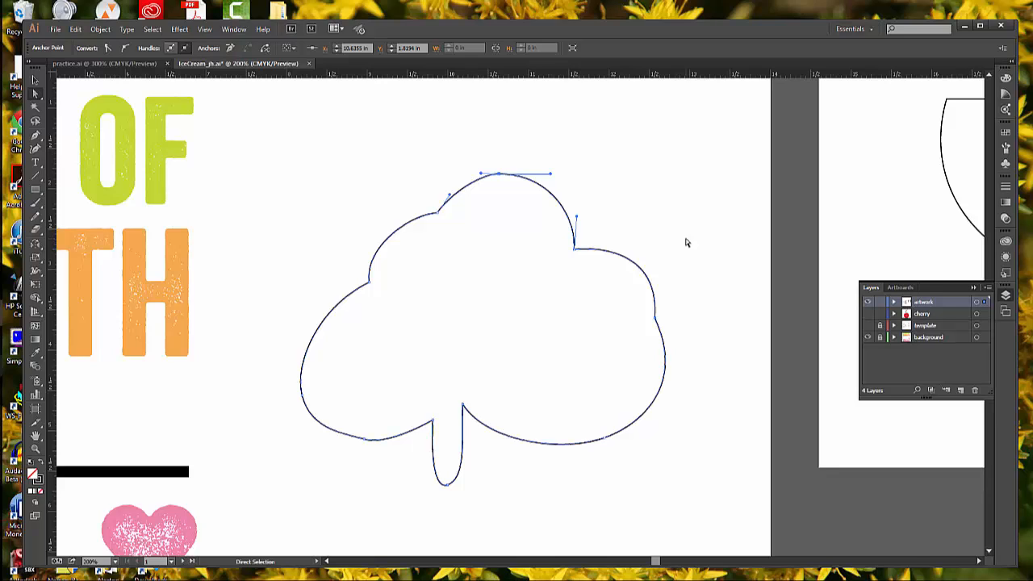
- Move the ice cream's top anchor point down, and nudge it up two increments to Y 1.9444 in
{"action": "left_click", "coordinate": [499, 174]}
{"action": "left_click_drag", "start_coordinate": [499, 174], "coordinate": [499, 190]}
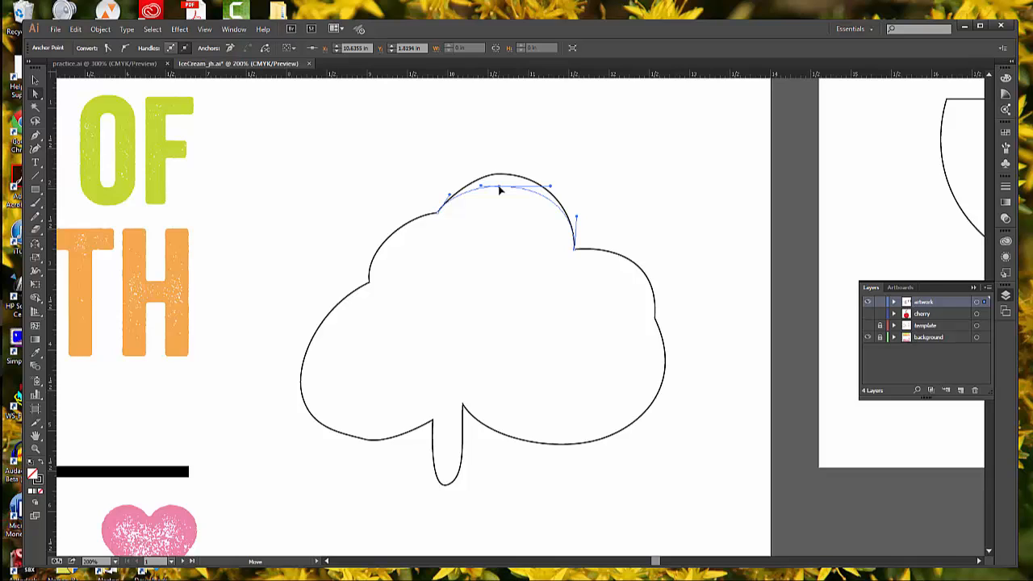
{"action": "left_click_drag", "start_coordinate": [499, 190], "coordinate": [500, 191]}
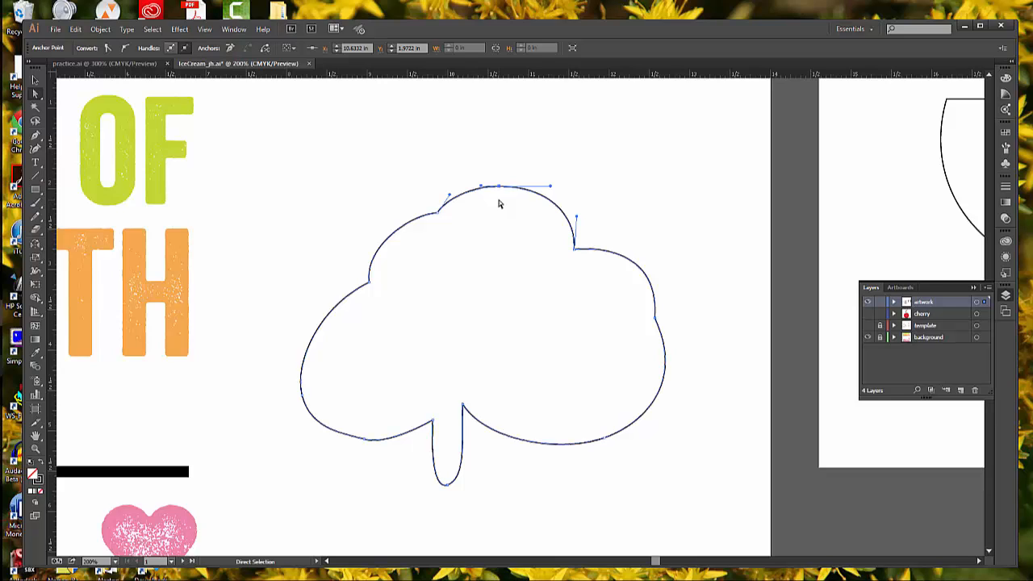
{"action": "key", "text": "Up"}
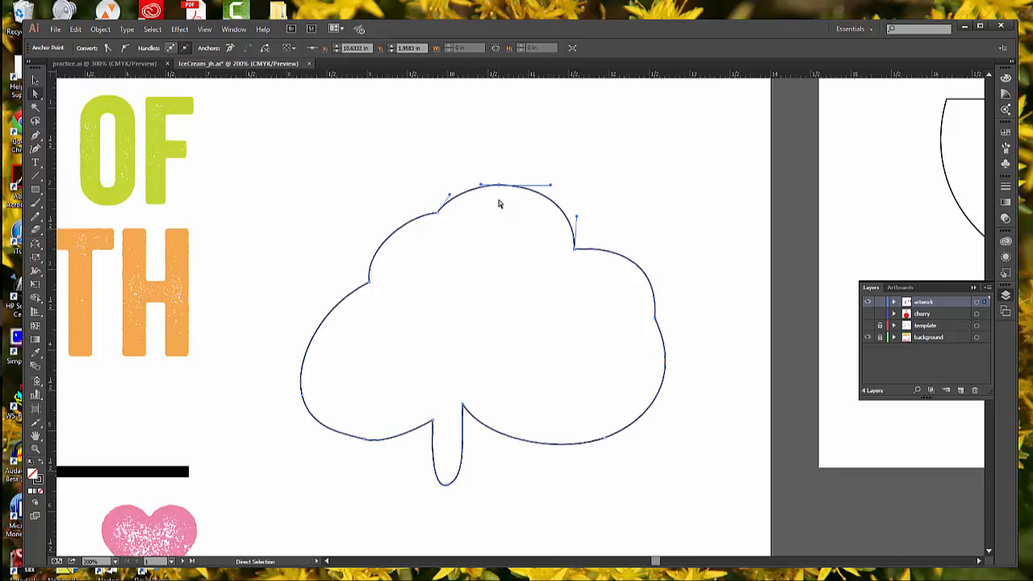
{"action": "key", "text": "Up"}
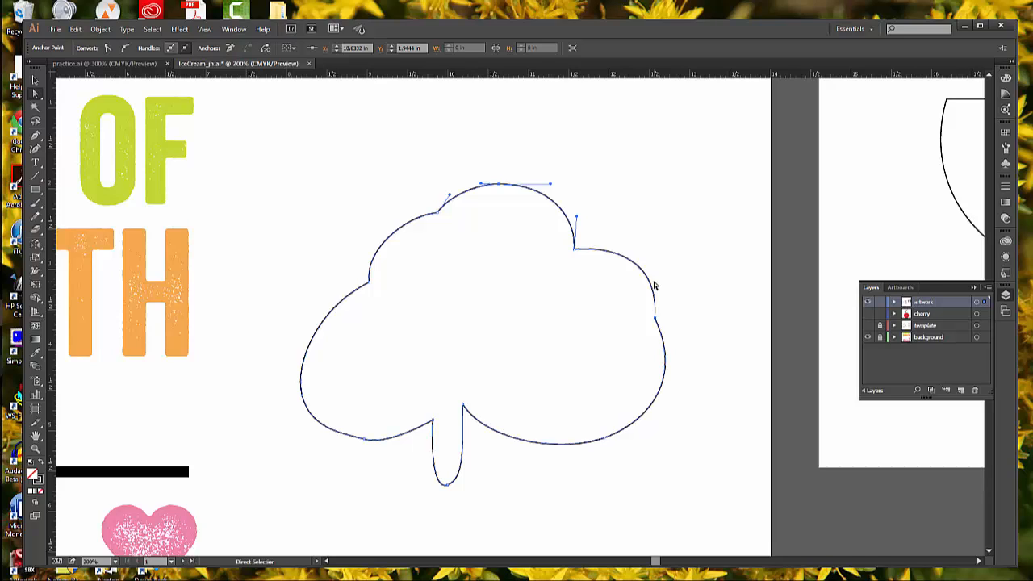
- Reshape the ice cream's outer left curve into a rounder bulge by adjusting the segment and its two direction handles
{"action": "left_click", "coordinate": [331, 315]}
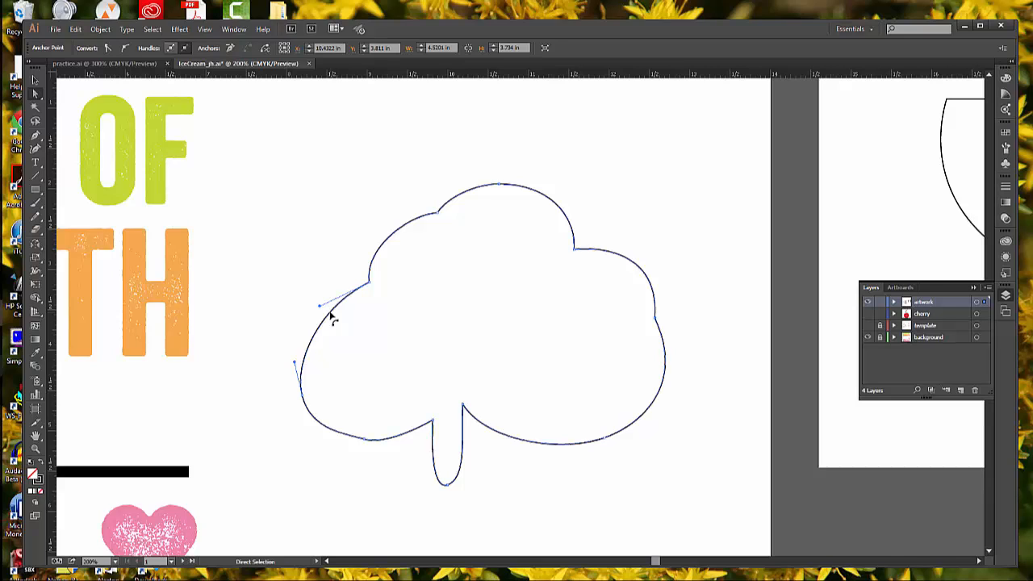
{"action": "left_click_drag", "start_coordinate": [325, 327], "coordinate": [318, 307]}
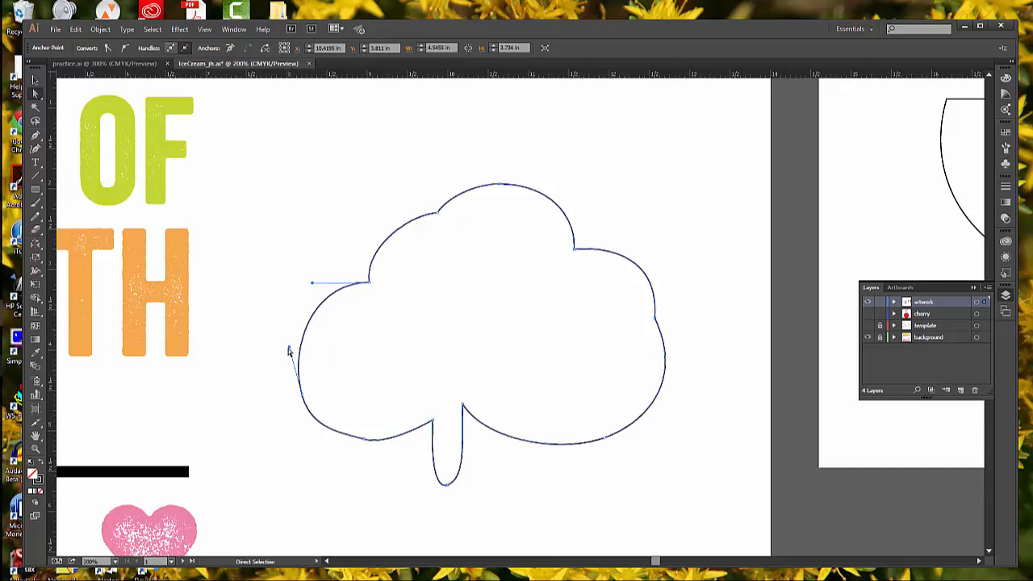
{"action": "left_click_drag", "start_coordinate": [289, 351], "coordinate": [285, 351]}
{"action": "left_click_drag", "start_coordinate": [313, 285], "coordinate": [311, 276]}
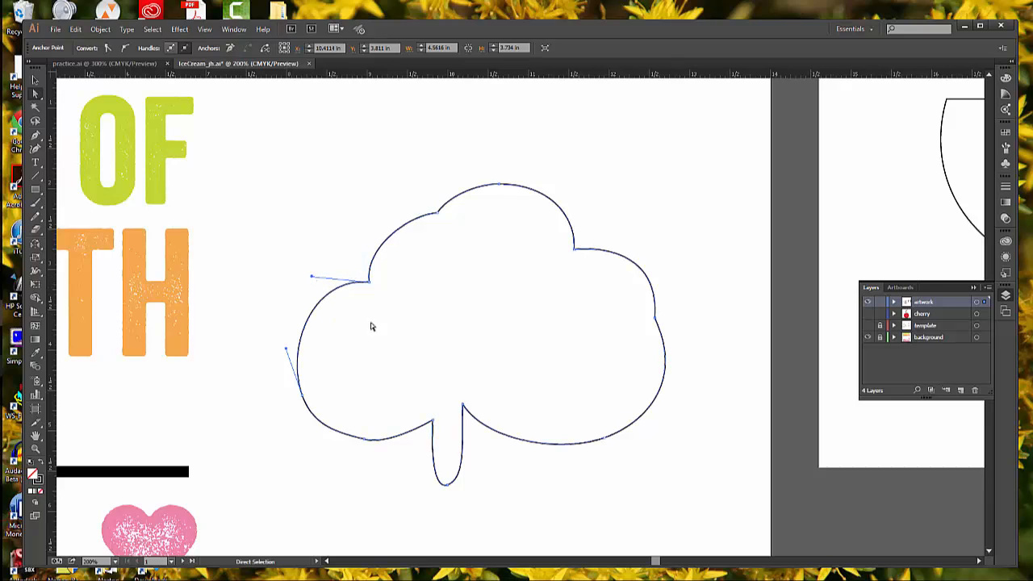
- Adjust the direction handle of the anchor point at the ice cream's lower-left edge, and deselect the path
{"action": "left_click", "coordinate": [363, 441]}
{"action": "left_click_drag", "start_coordinate": [388, 445], "coordinate": [390, 443]}
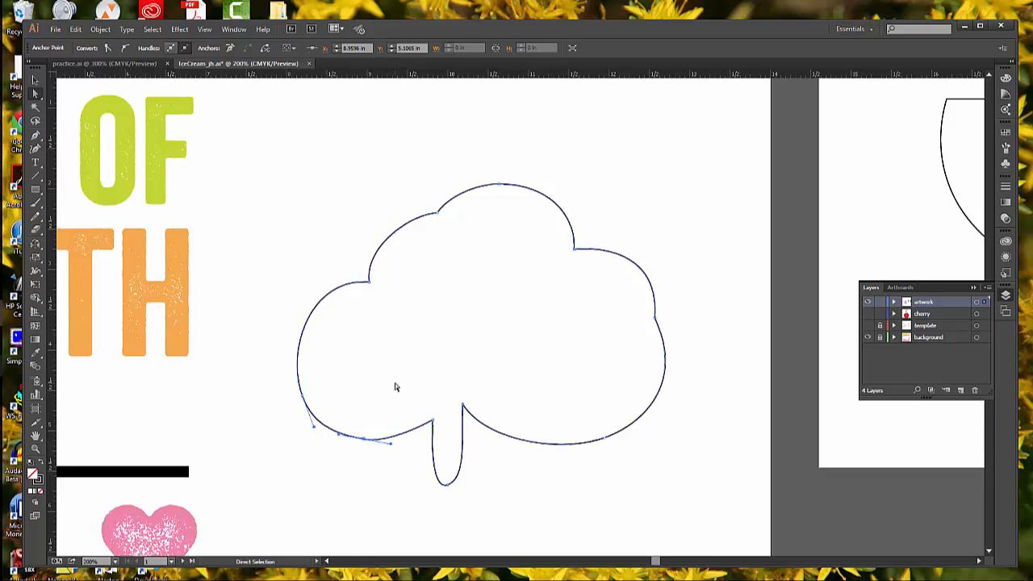
{"action": "left_click", "coordinate": [289, 230]}
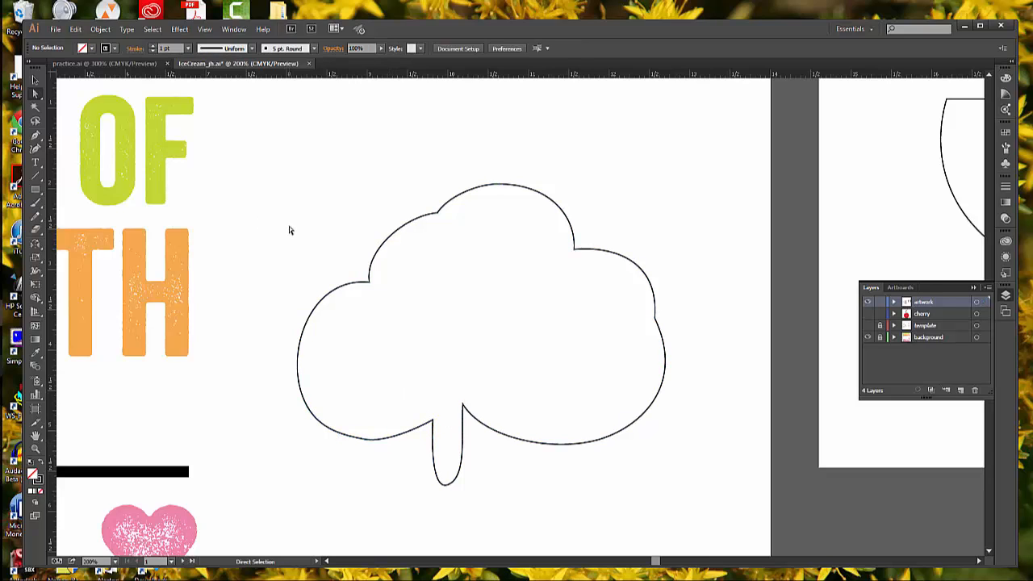
- Save the document
{"action": "left_click", "coordinate": [59, 33]}
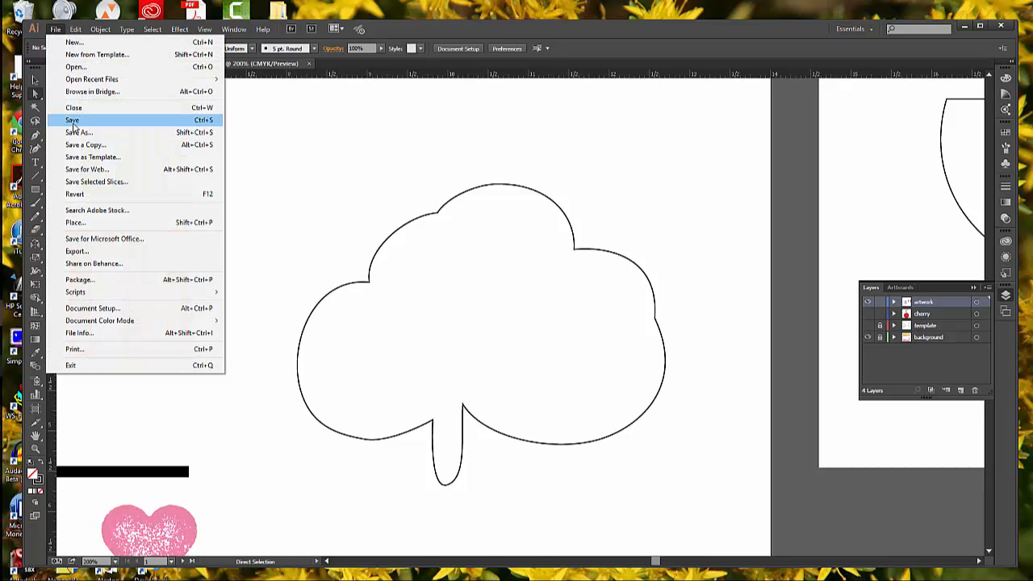